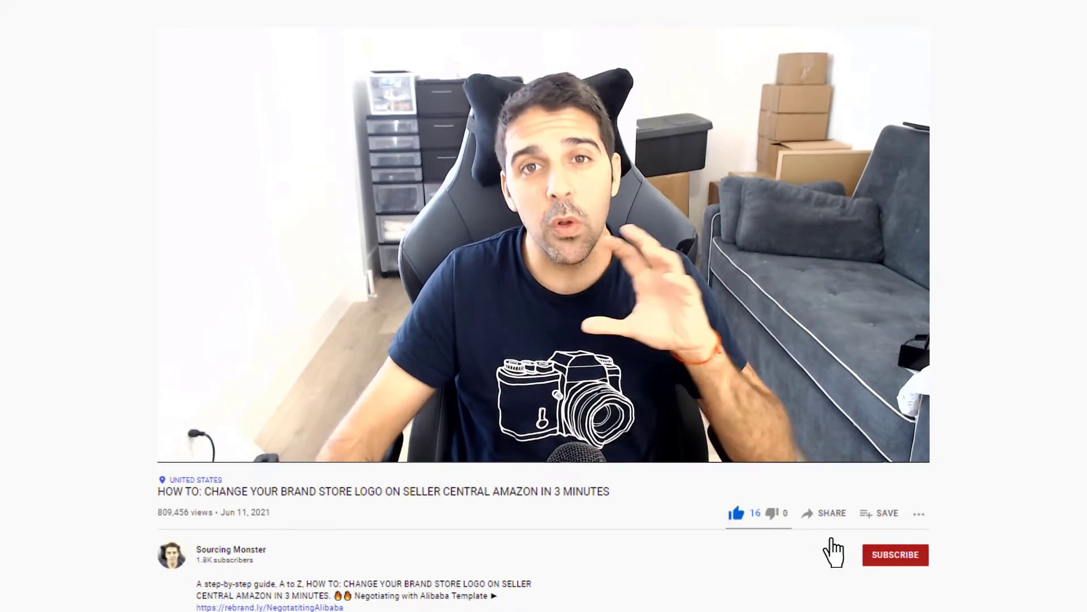
left_click(915, 557)
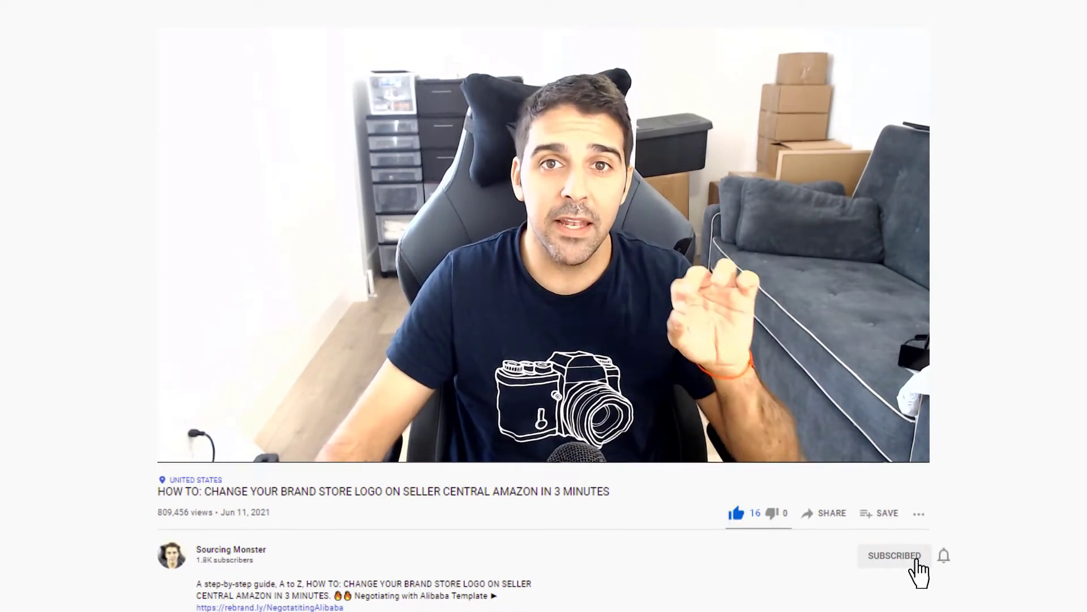
left_click(944, 556)
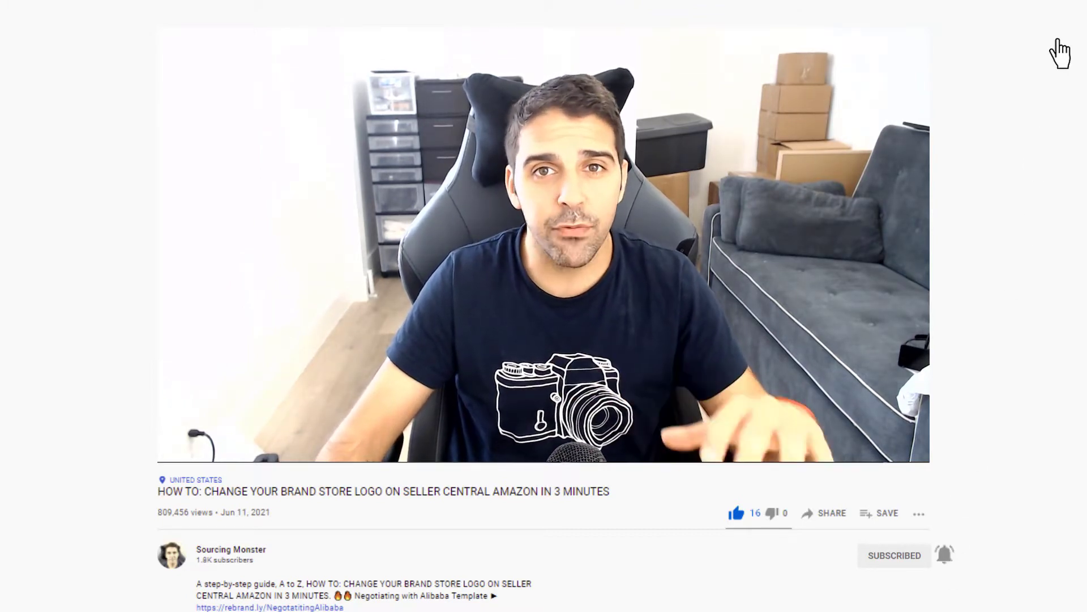
left_click_drag(1058, 40, 1063, 243)
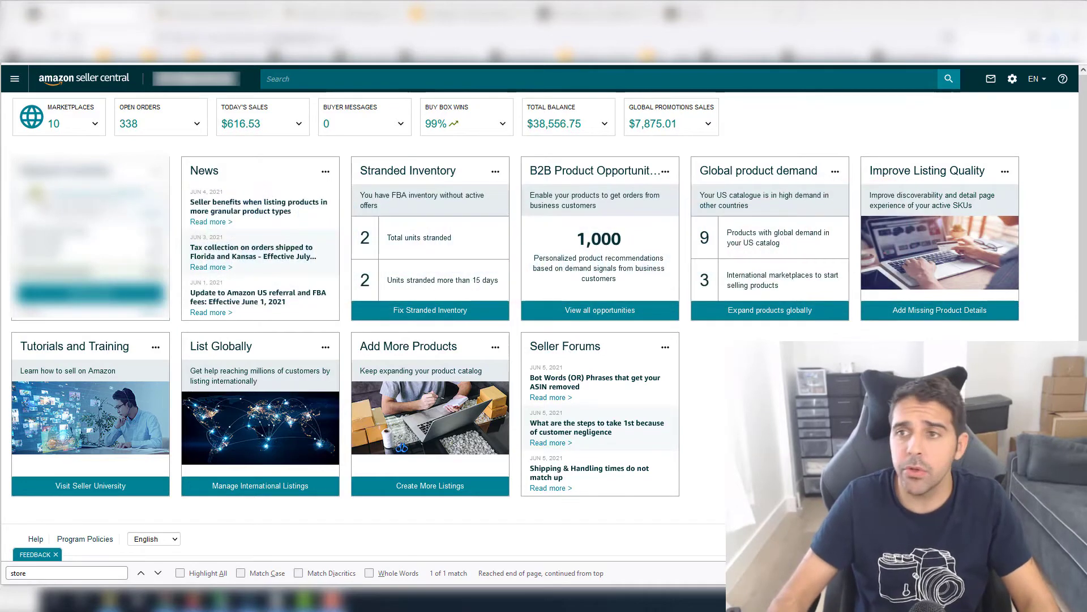
Step: Open the Profile page under Your Info & Policies and check what is supported for the featured image and seller logo
mouse_move(1013, 86)
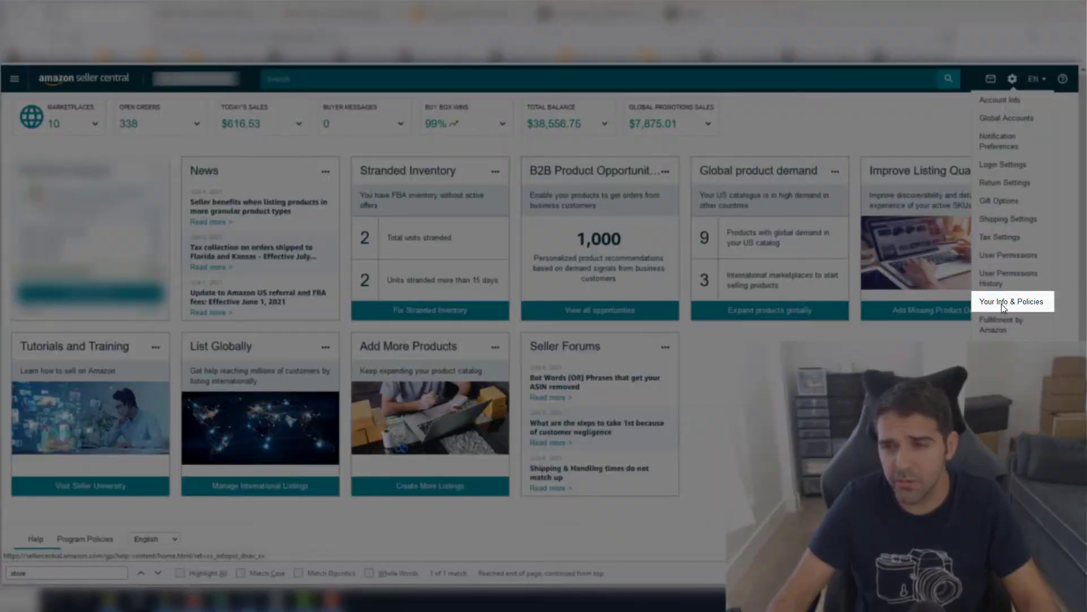
left_click(1003, 305)
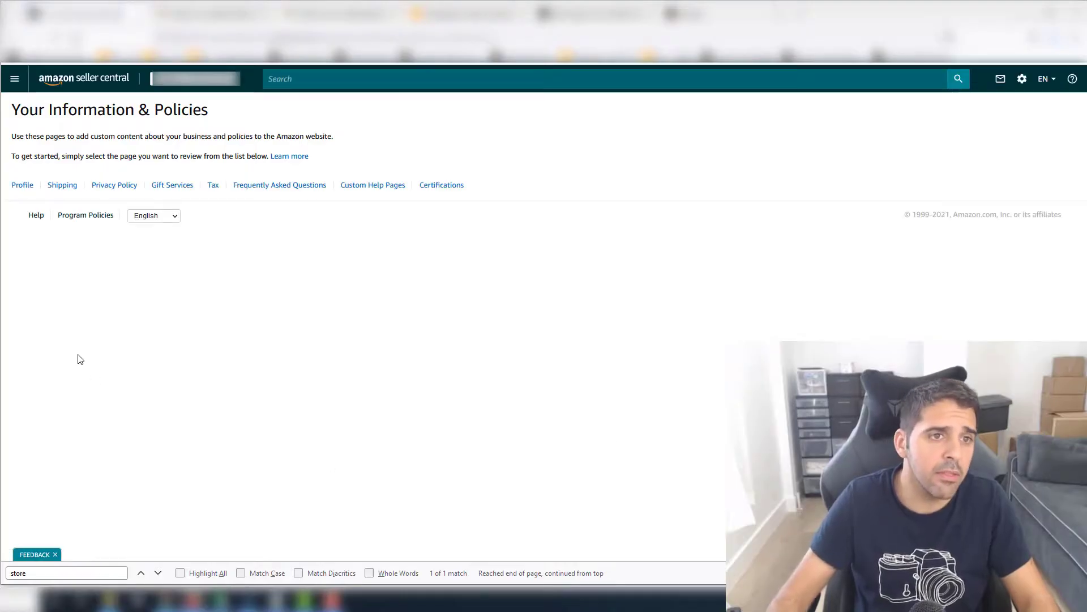
left_click(23, 185)
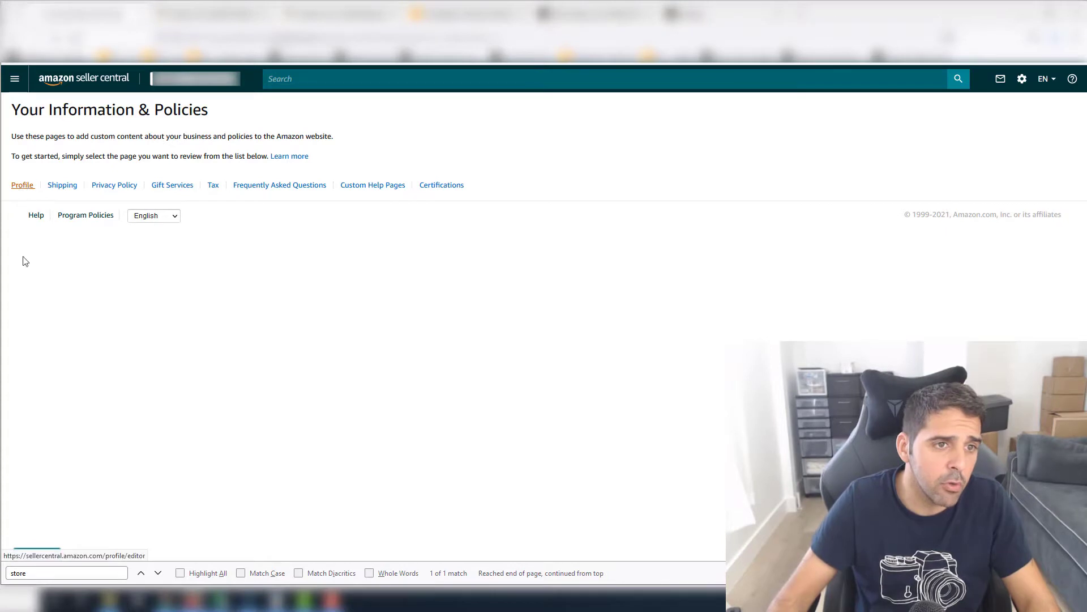
left_click(40, 472)
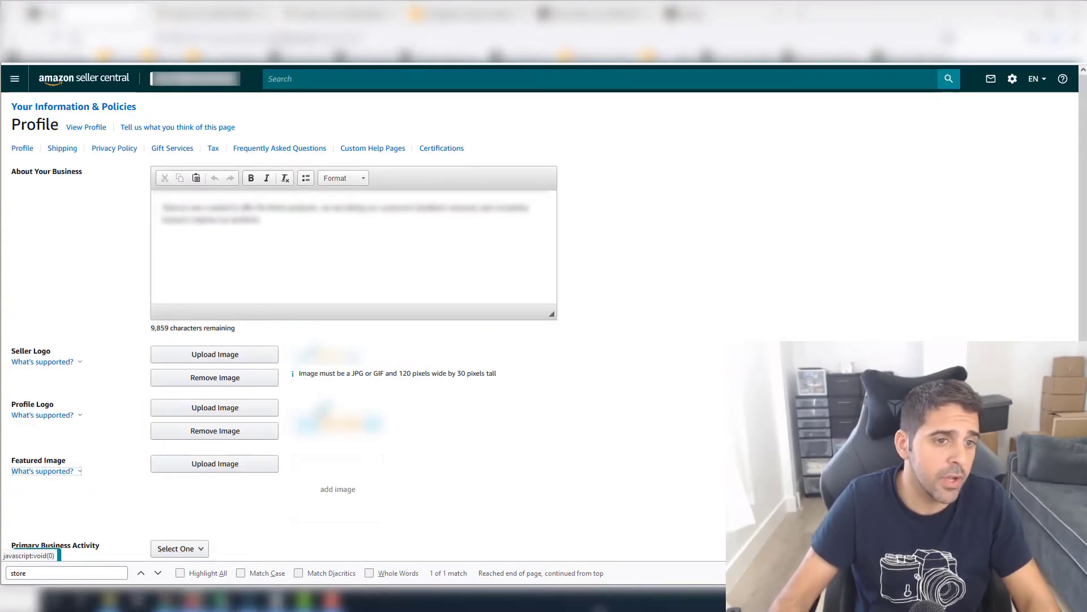
left_click(43, 361)
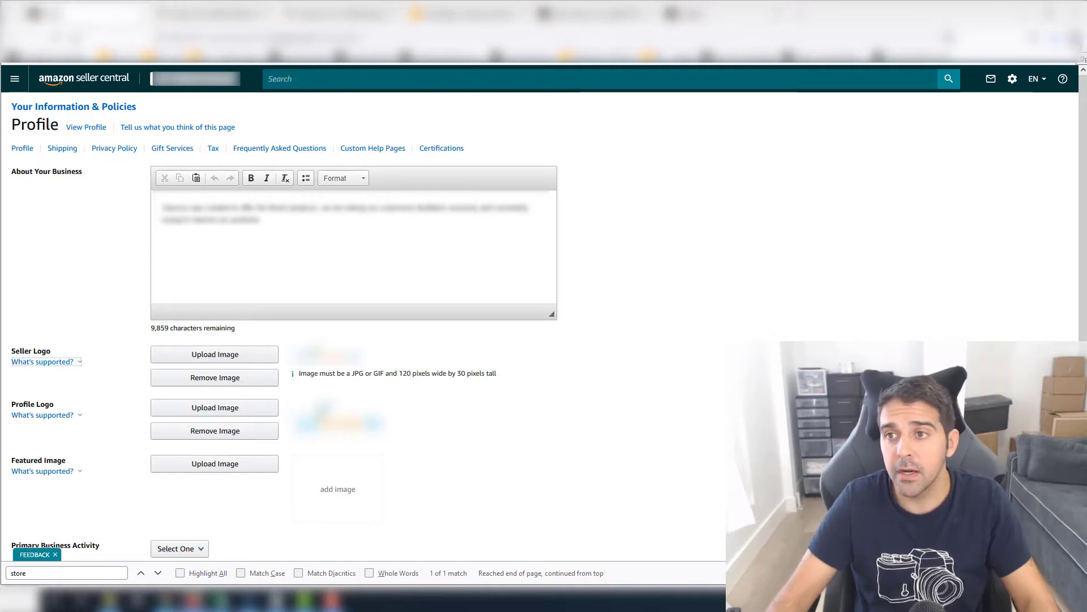
Step: Open a new private browser window and go to amazon.com
left_click(1074, 37)
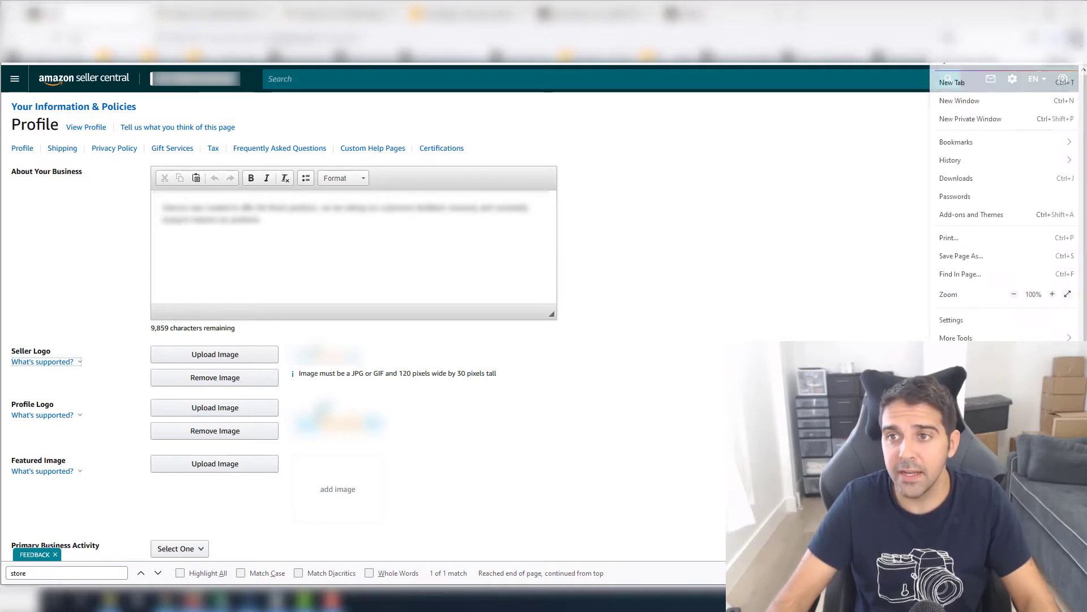
left_click(699, 316)
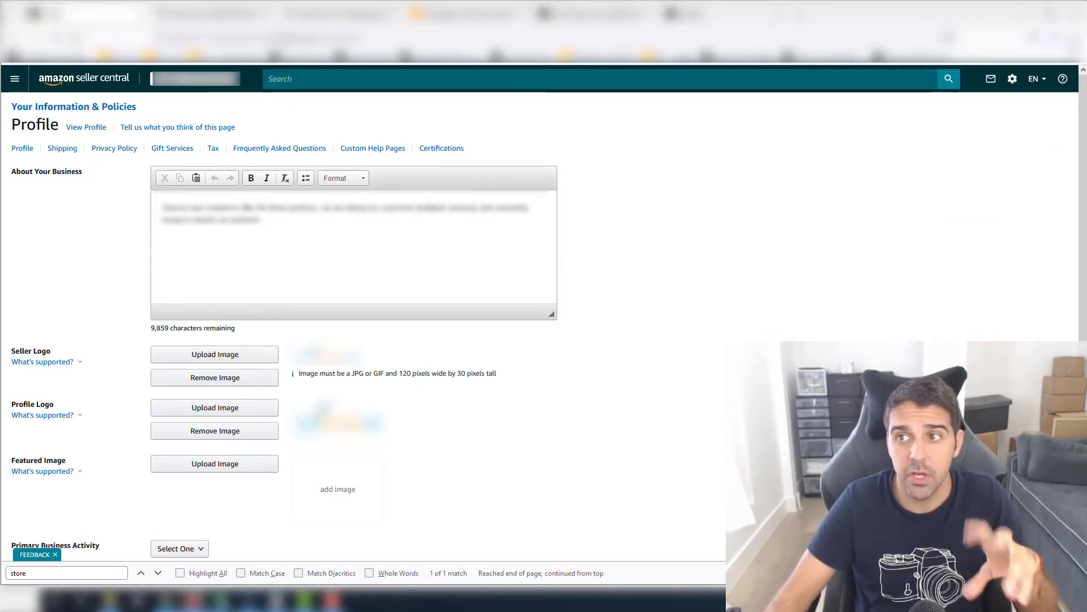
left_click(1074, 36)
left_click(1002, 119)
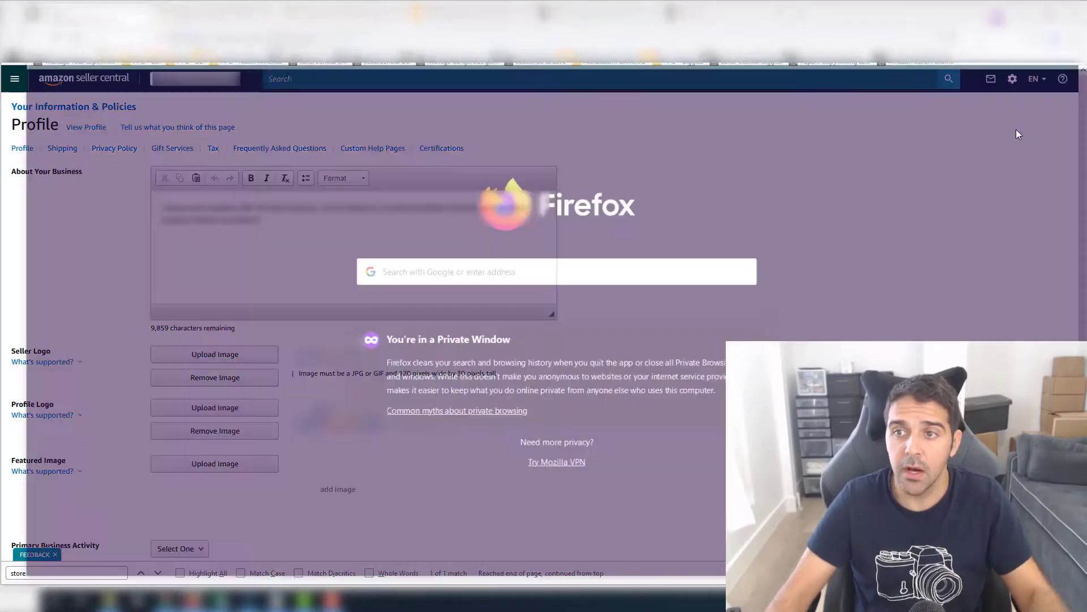
type("amazon.com")
key("Return")
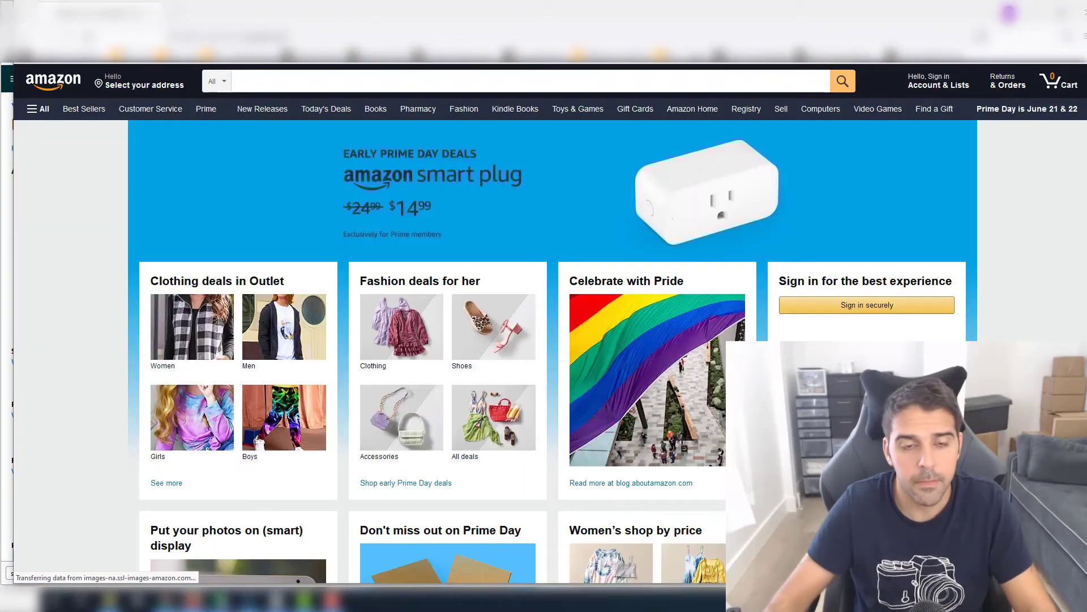
Step: Open the two-pack LE LED camping lantern from the Lighting EVER deal and visit its brand store
scroll(552, 361, "down", 9)
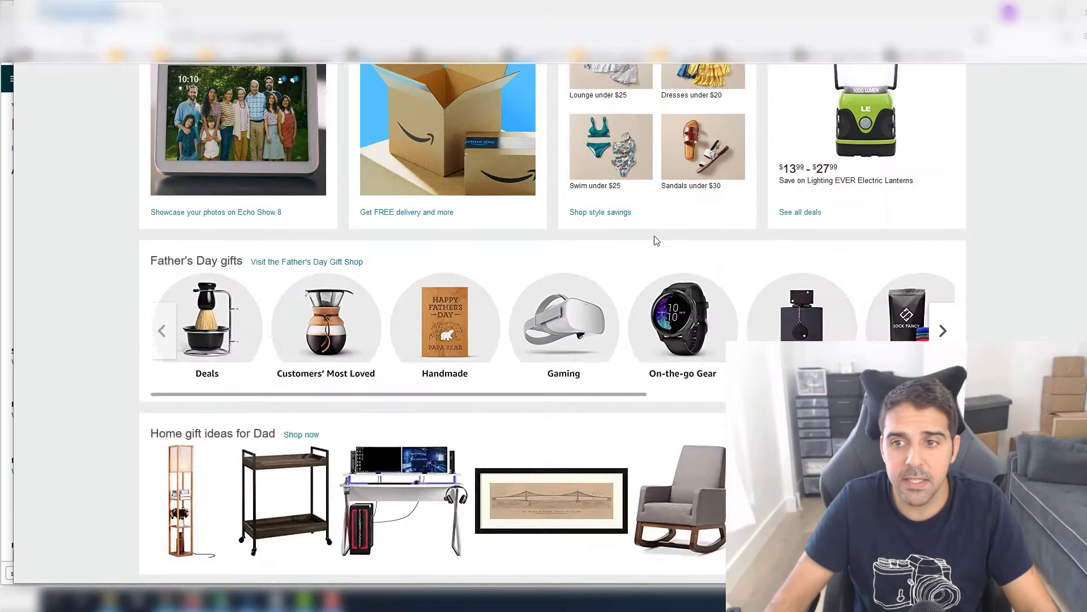
left_click(844, 139)
left_click(207, 255)
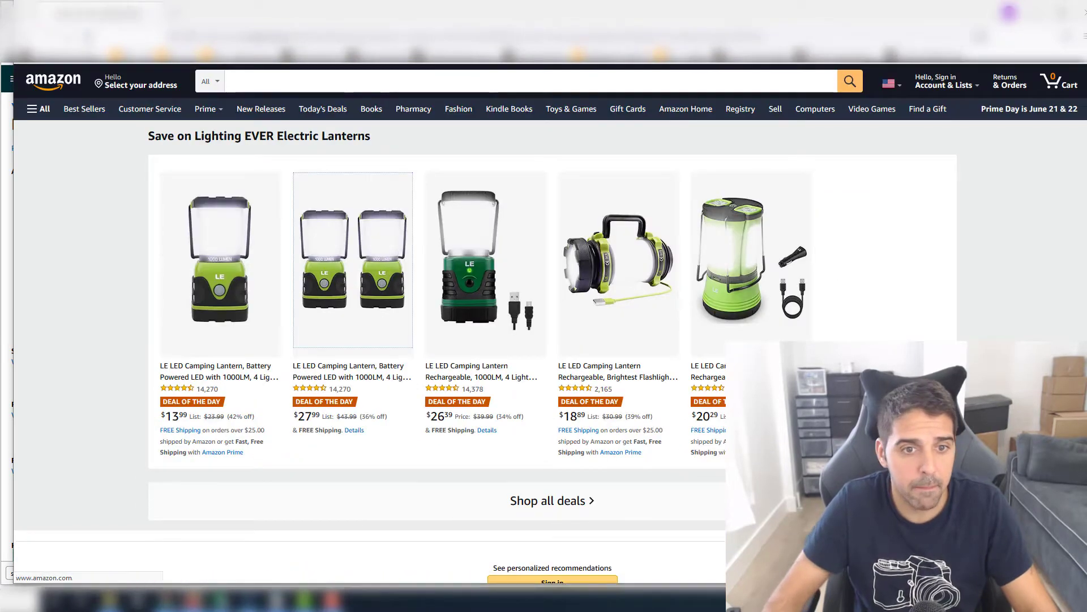
scroll(283, 312, "down", 1)
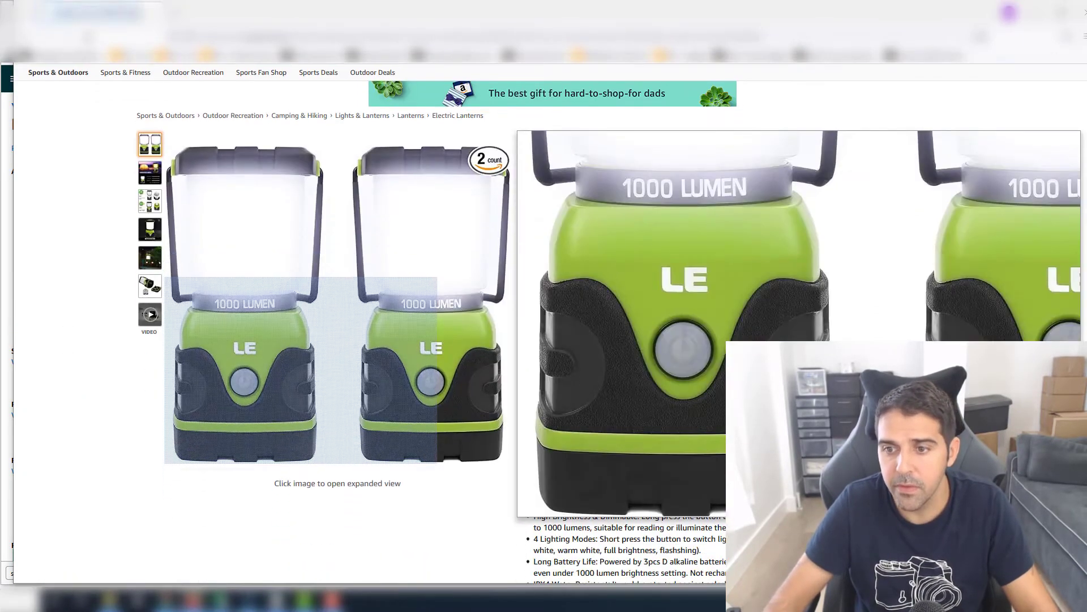
left_click(588, 227)
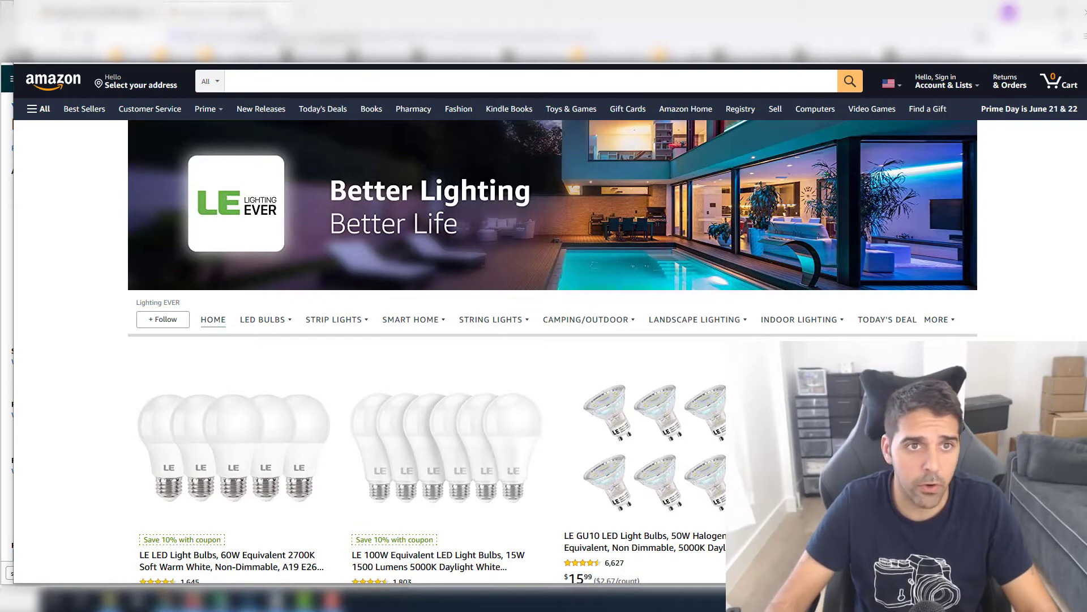
Step: Examine the logo on the Lepro US seller profile page and return to the Seller Central profile editor
key("alt+Left")
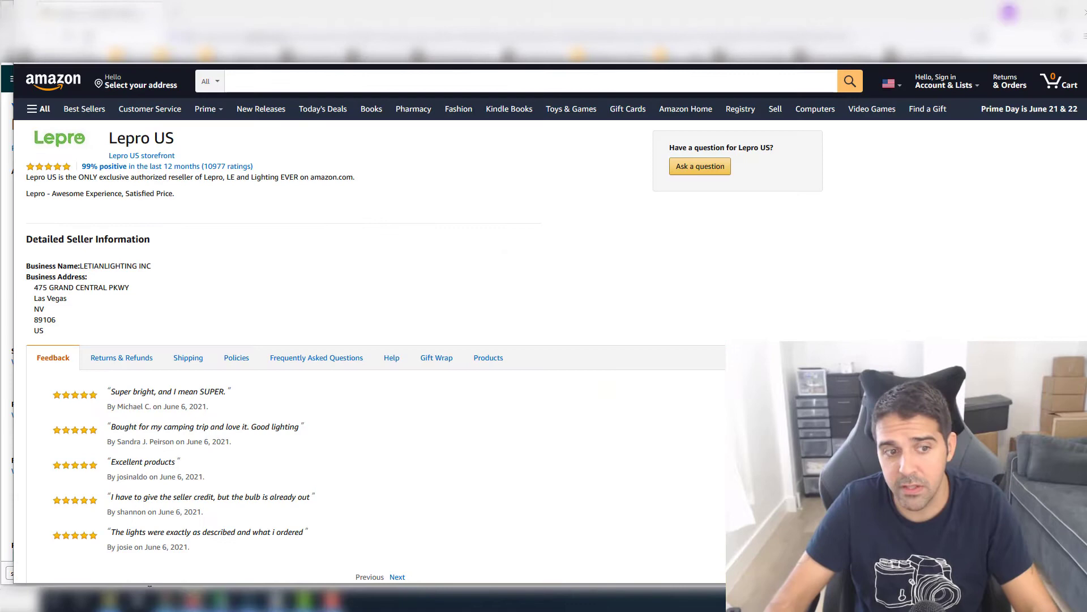
left_click_drag(28, 149, 81, 149)
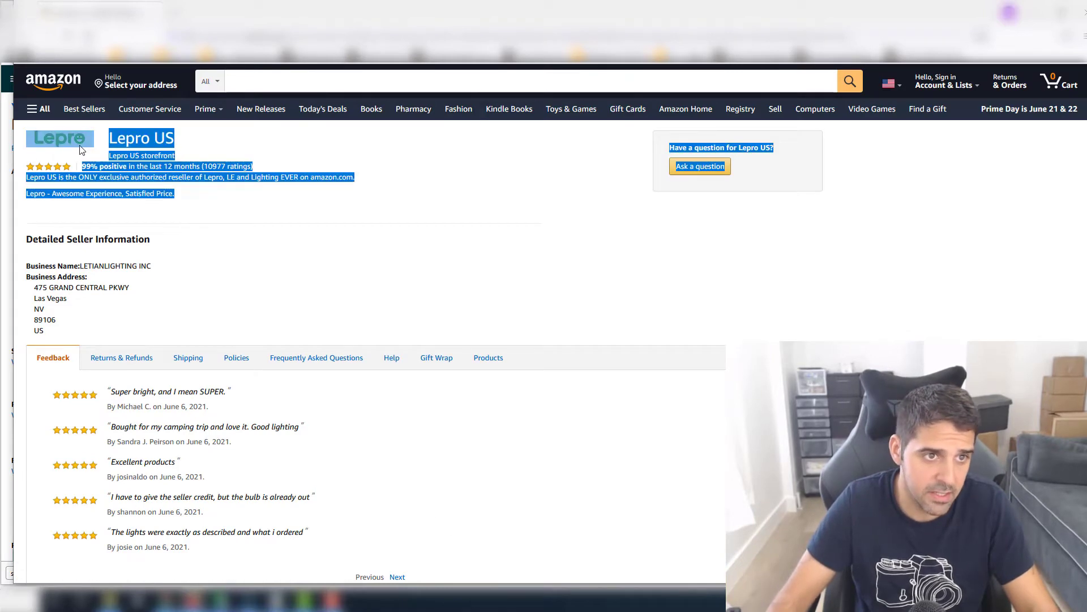
left_click(322, 162)
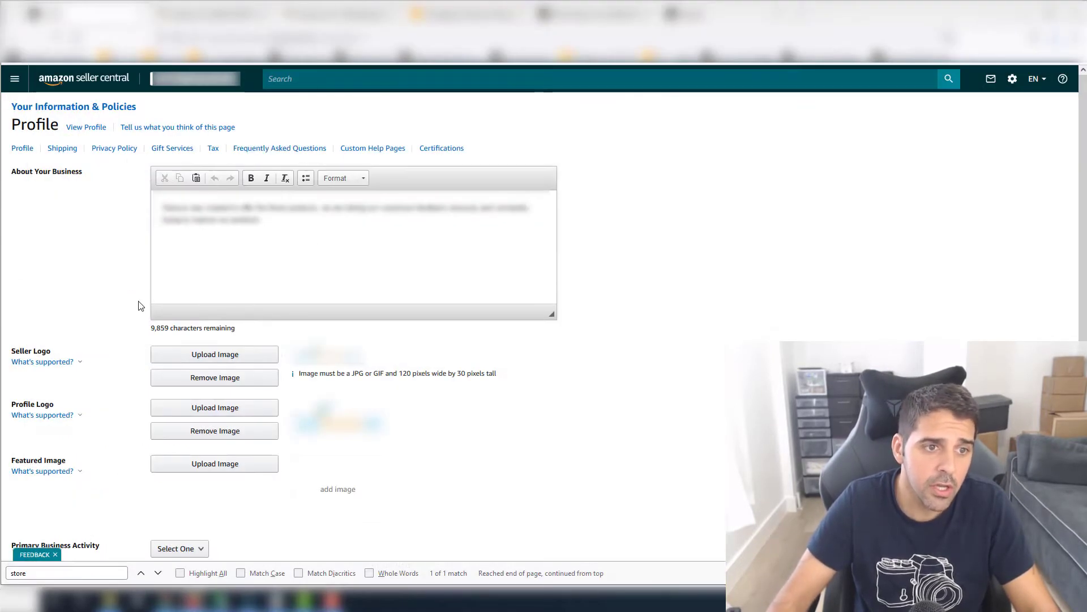
Step: Review the supported file format, size and dimensions for the Seller Logo and dismiss the information
left_click(79, 362)
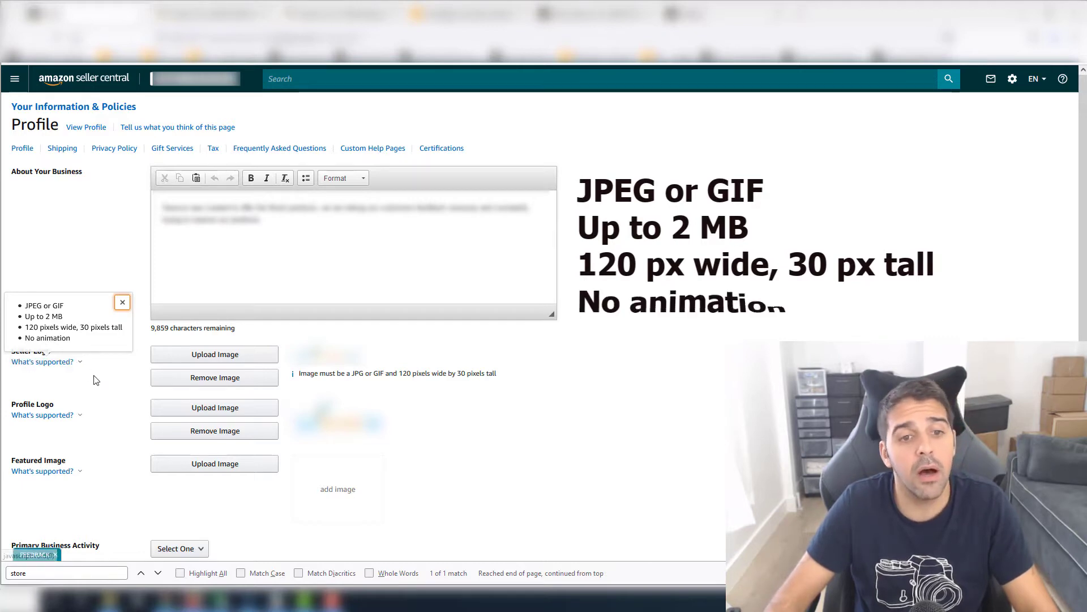
left_click(78, 366)
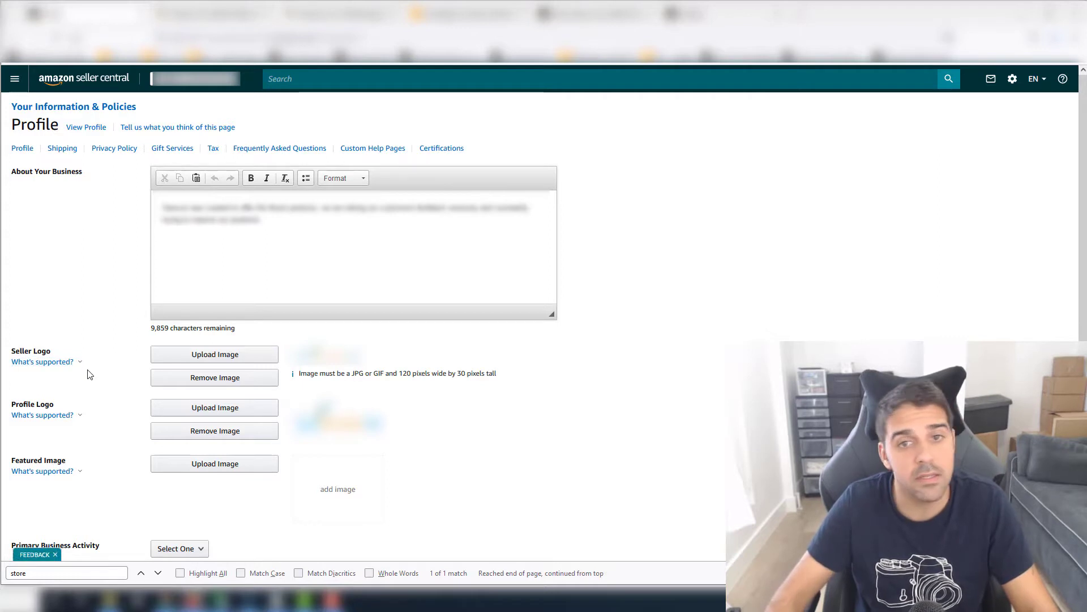
left_click(78, 363)
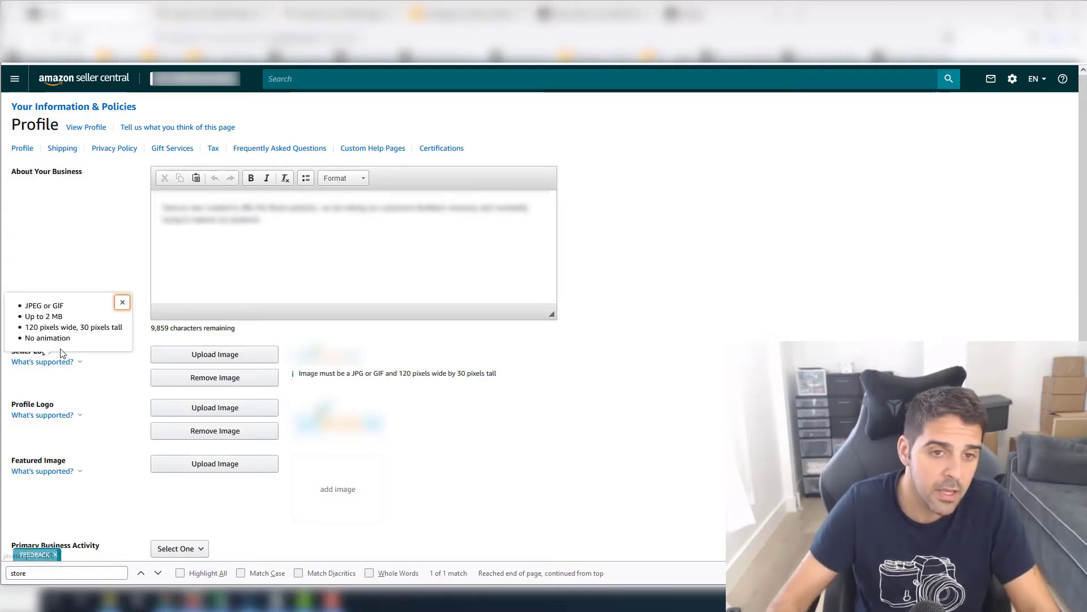
left_click(130, 408)
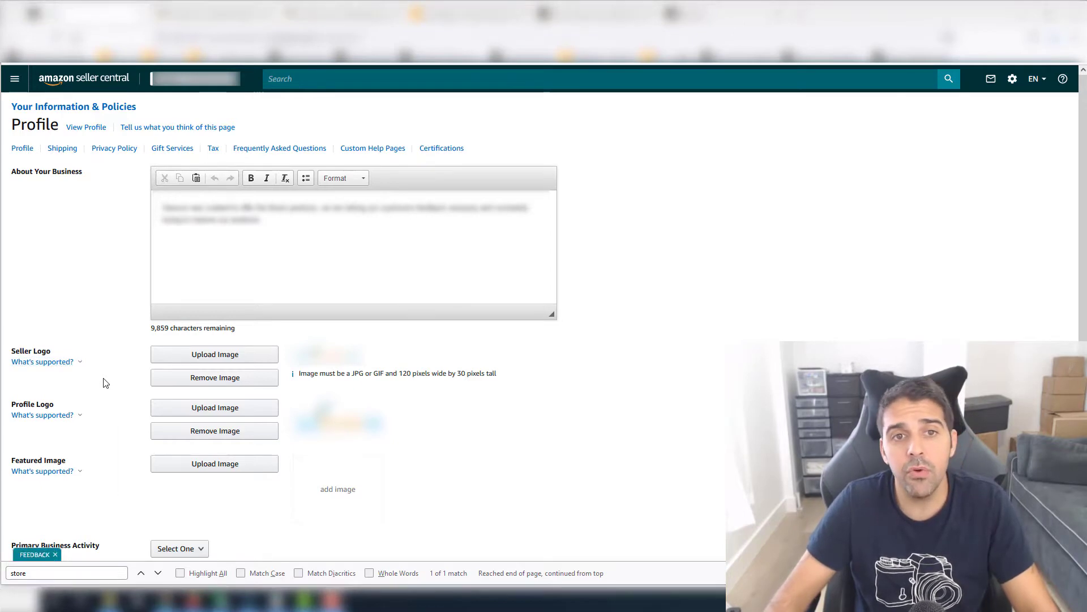
Step: Switch to the other browser window showing the Google start page and open the Fiverr website
key("alt+Tab")
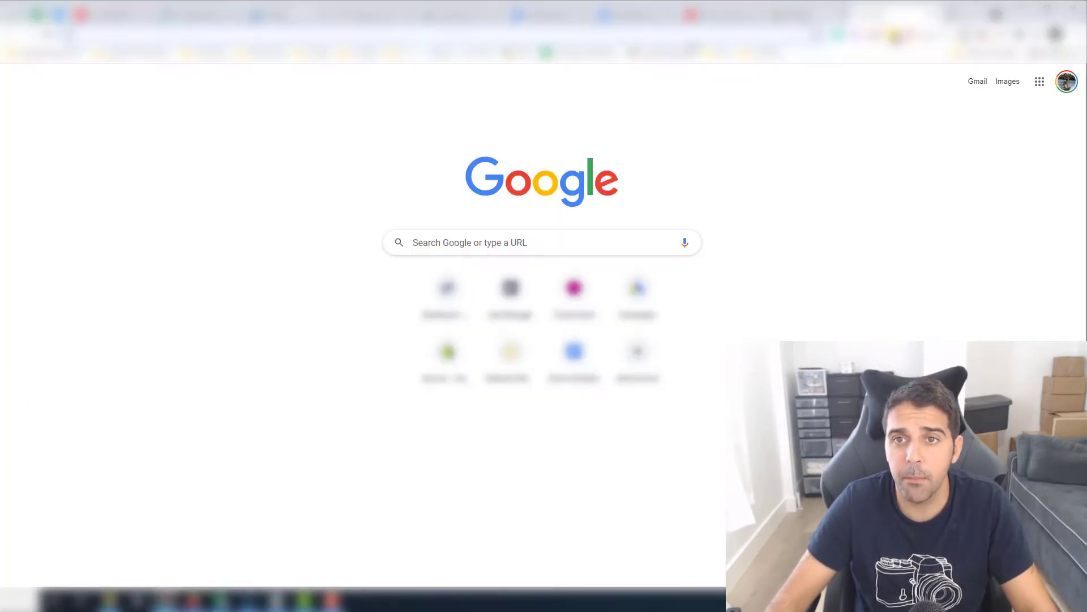
key("ctrl+l")
type("fiverr")
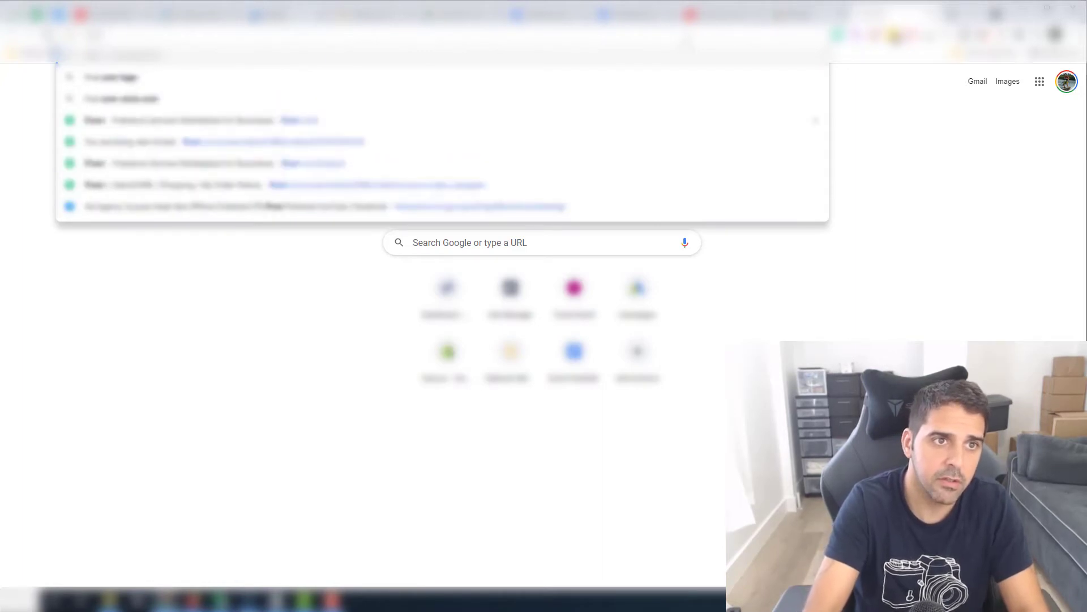
key("Return")
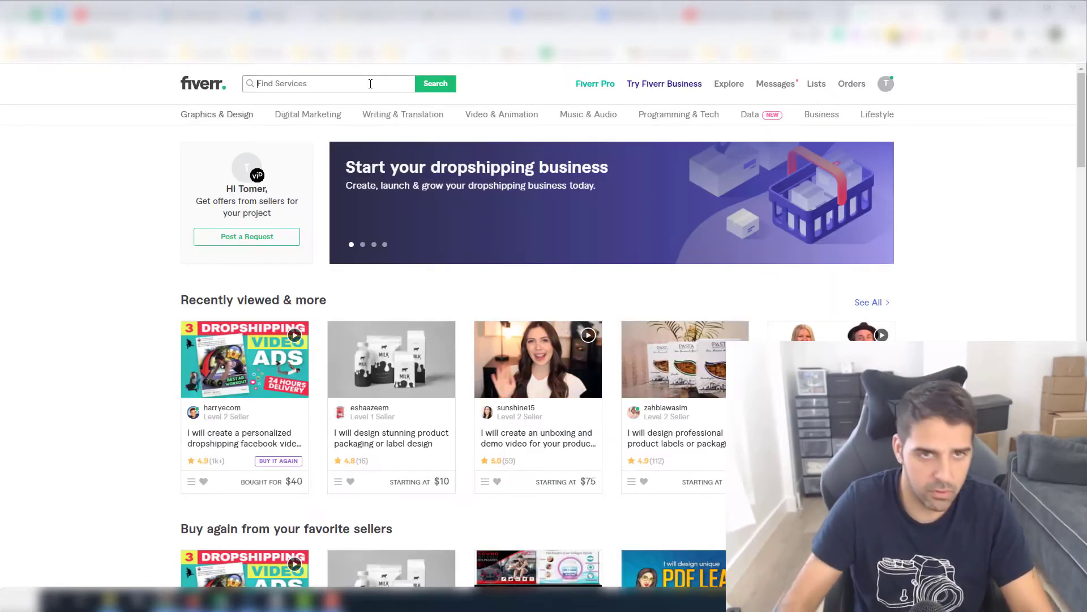
Step: Search Fiverr's services for "logo"
left_click(370, 84)
type("logo")
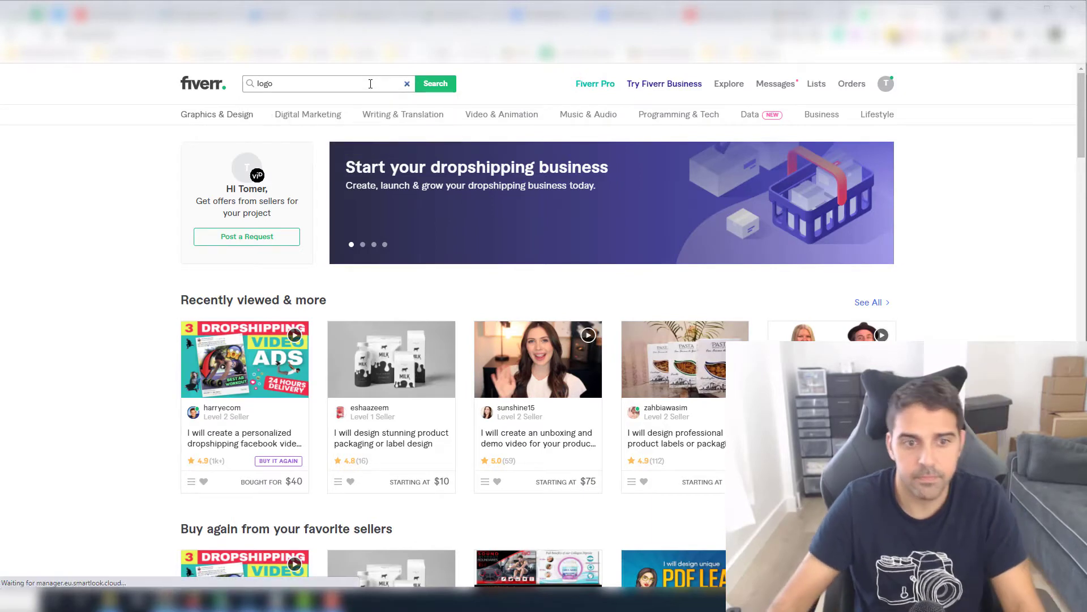
key("Return")
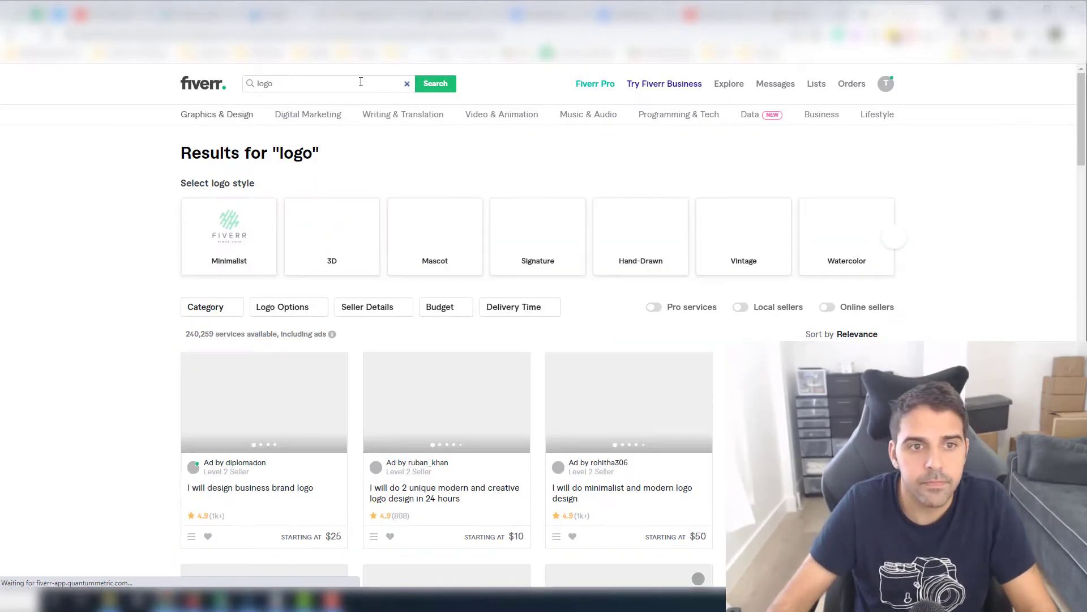
Step: Open the "I will design business brand logo" gig and browse its sample gallery to the Nailfinity logo
scroll(151, 170, "down", 3)
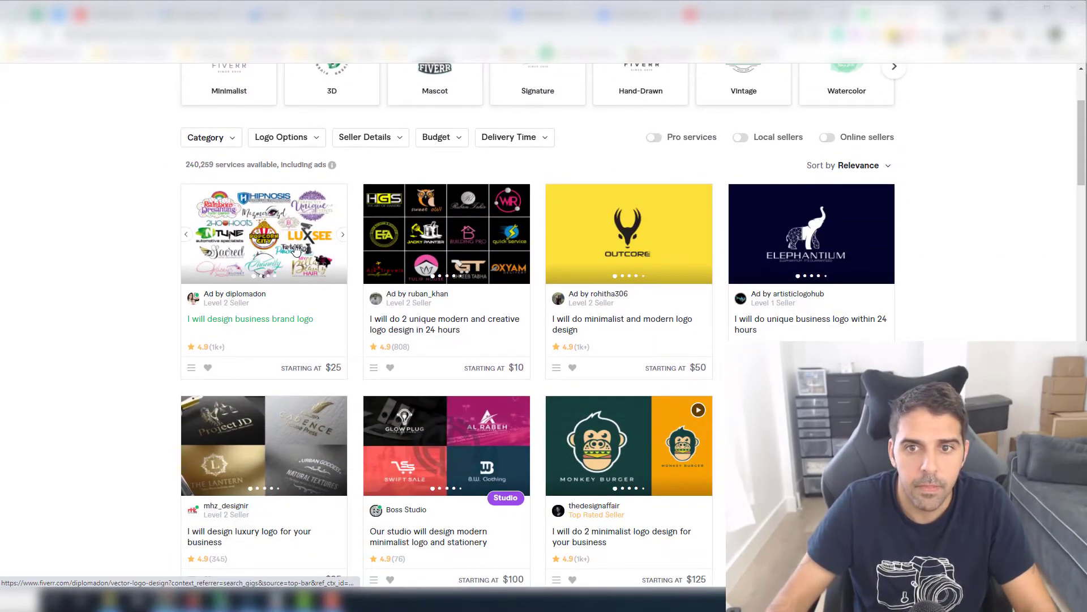
left_click(294, 249)
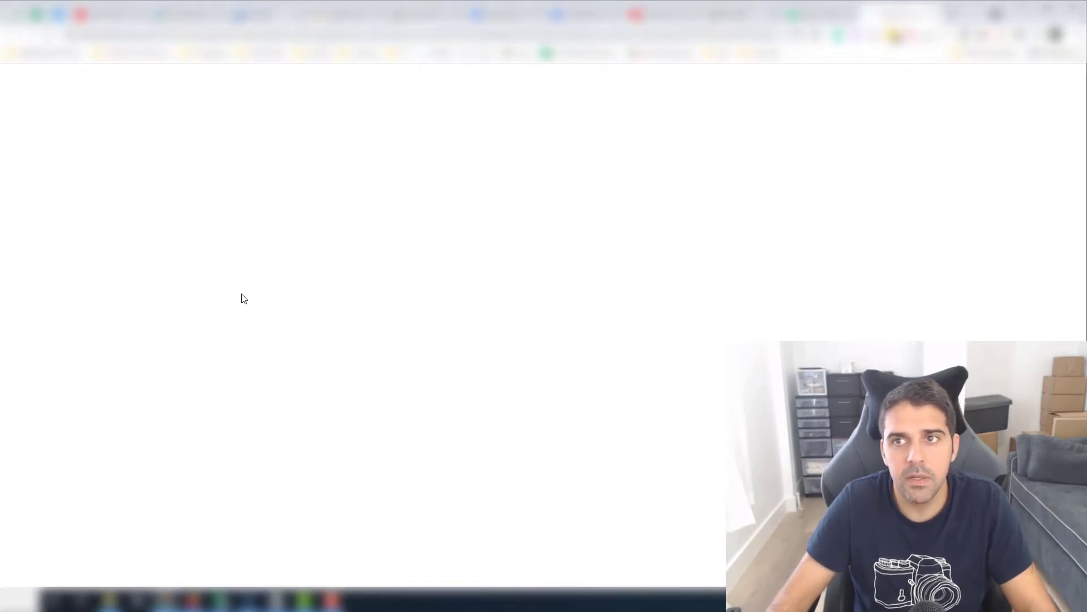
left_click(587, 378)
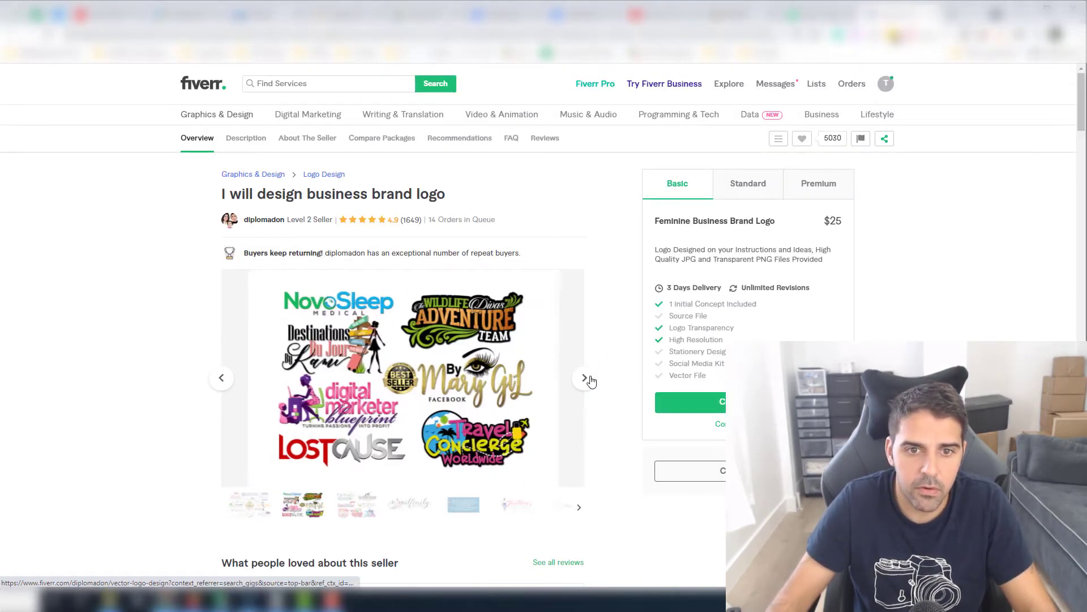
left_click(584, 377)
left_click(584, 377)
left_click(584, 377)
left_click(222, 377)
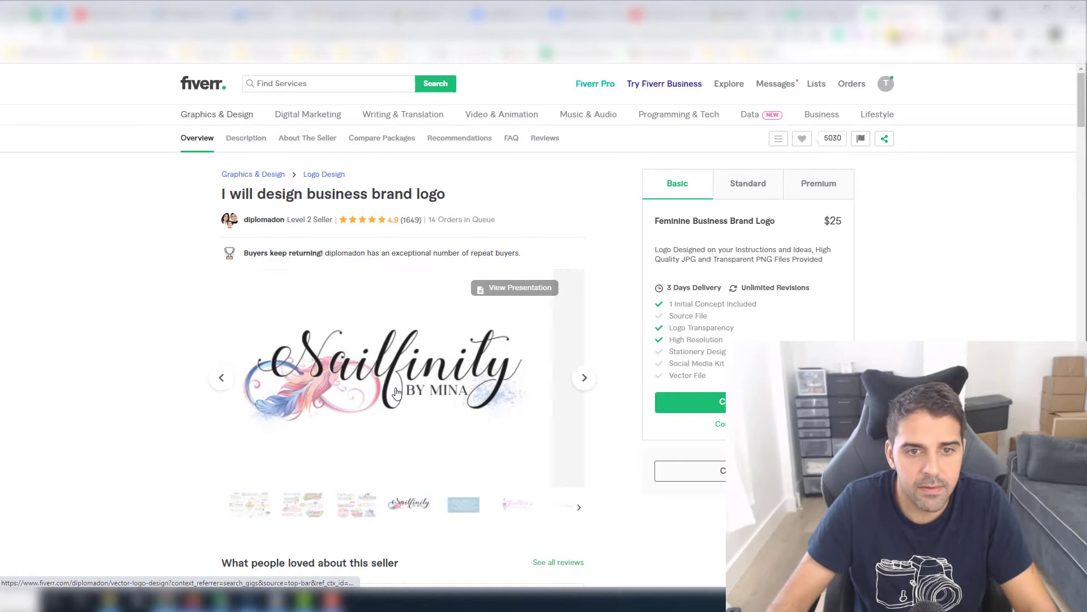
Step: Open the Nailfinity logo image on its own page and save it to the computer as the JPEG 1_ul6ubj.jpg
right_click(396, 393)
left_click(431, 394)
key("ctrl+Tab")
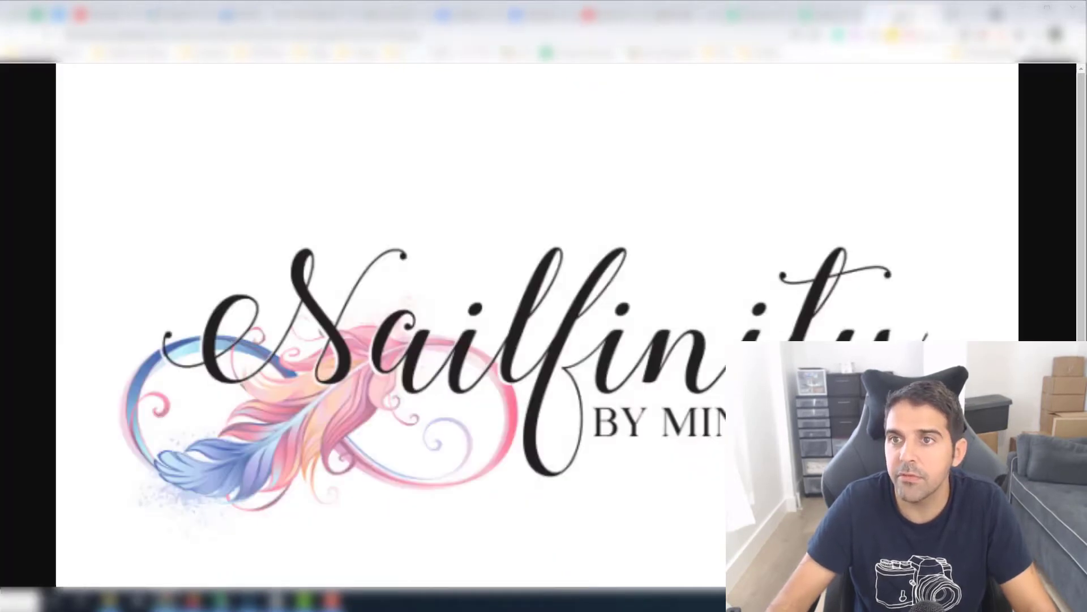
right_click(369, 304)
left_click(397, 320)
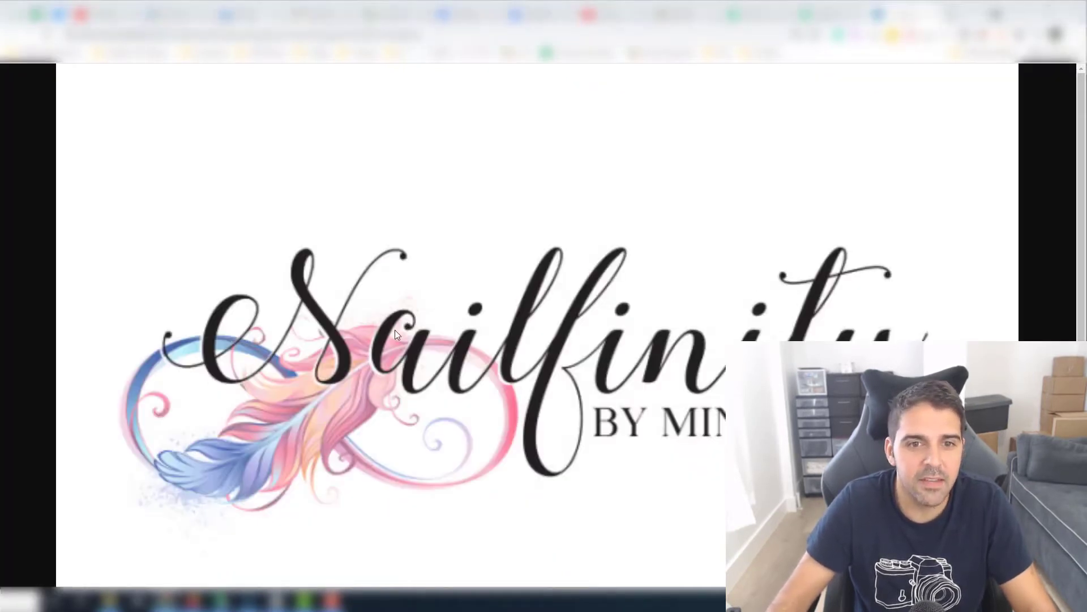
left_click(48, 90)
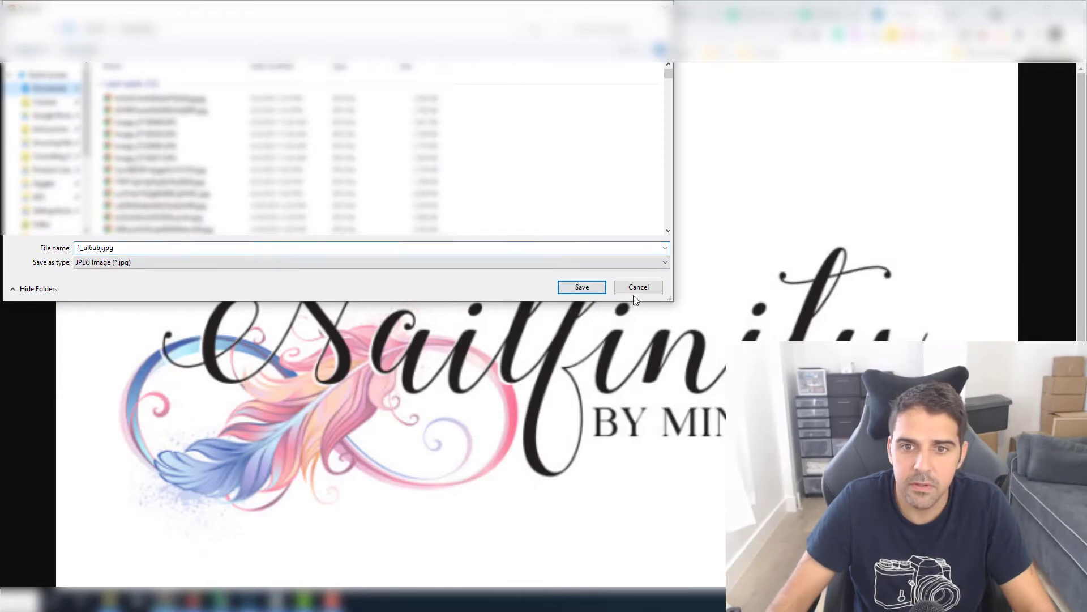
left_click(583, 287)
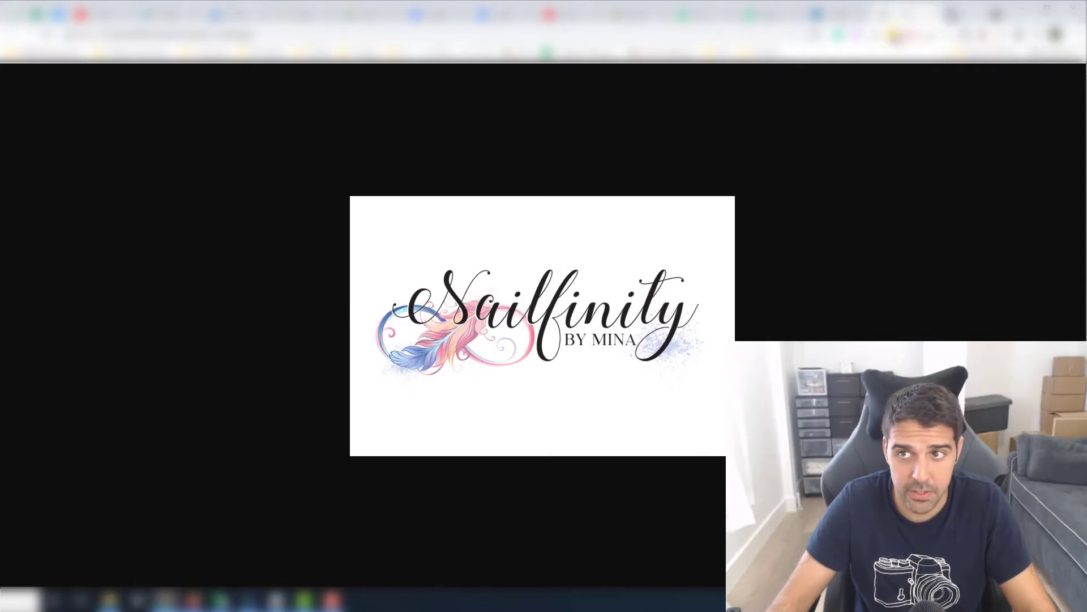
Step: Search Google for "crop image online tool" on a new page
left_click(953, 16)
type("crop")
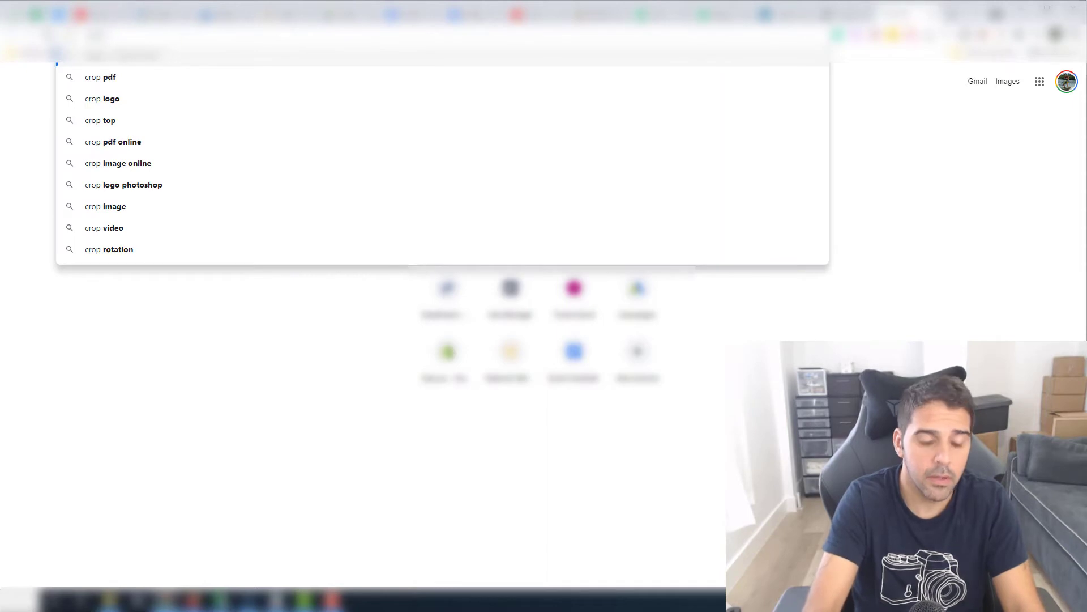
type(" image onl")
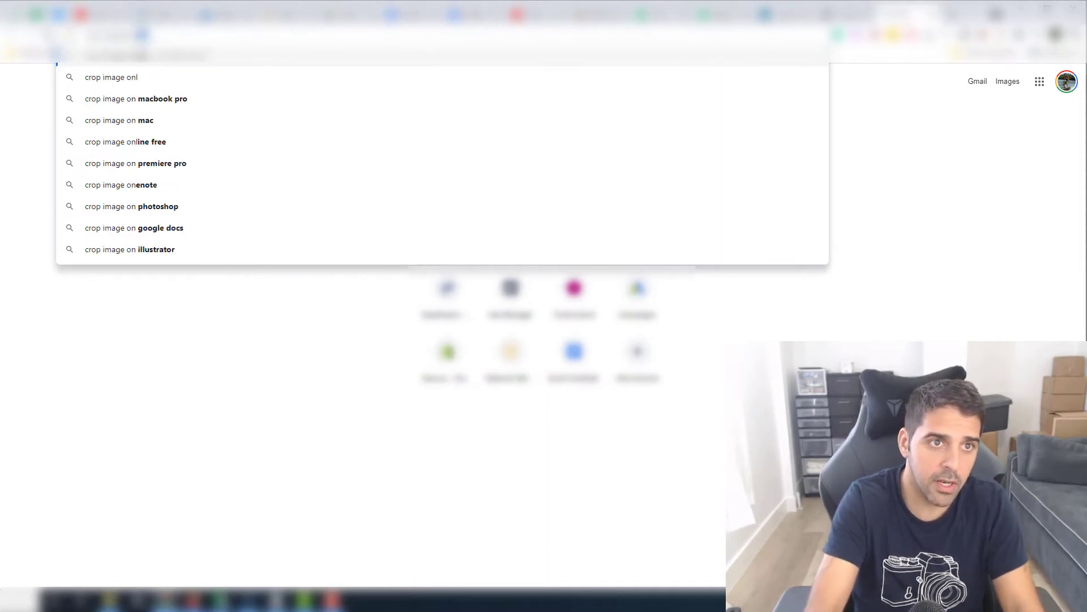
type("ine tool")
key("Return")
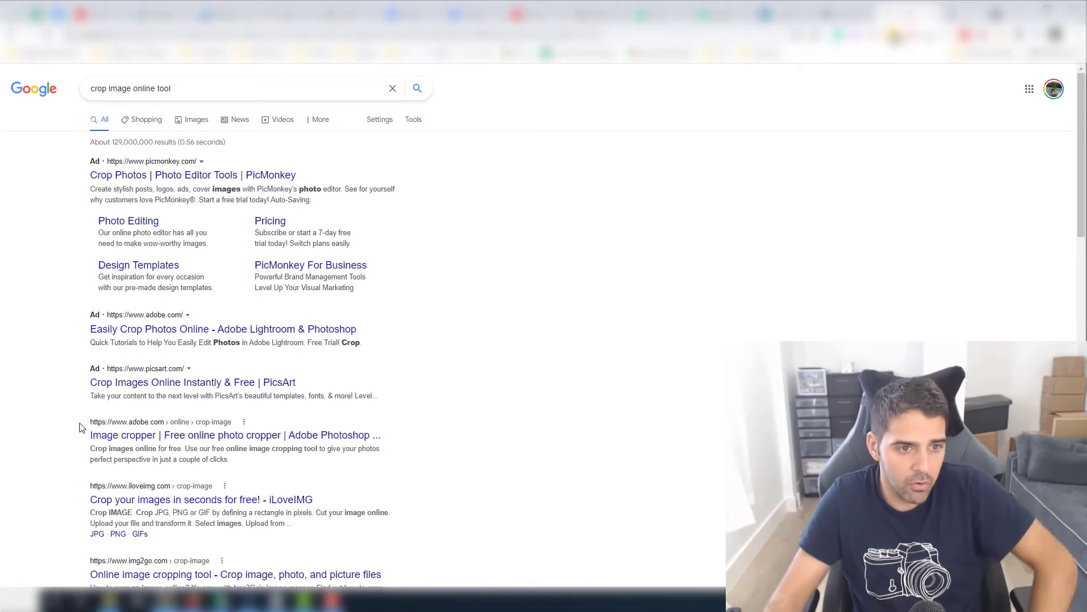
Step: Open Adobe's free online image cropper from the search results and upload the saved Nailfinity logo
left_click(144, 443)
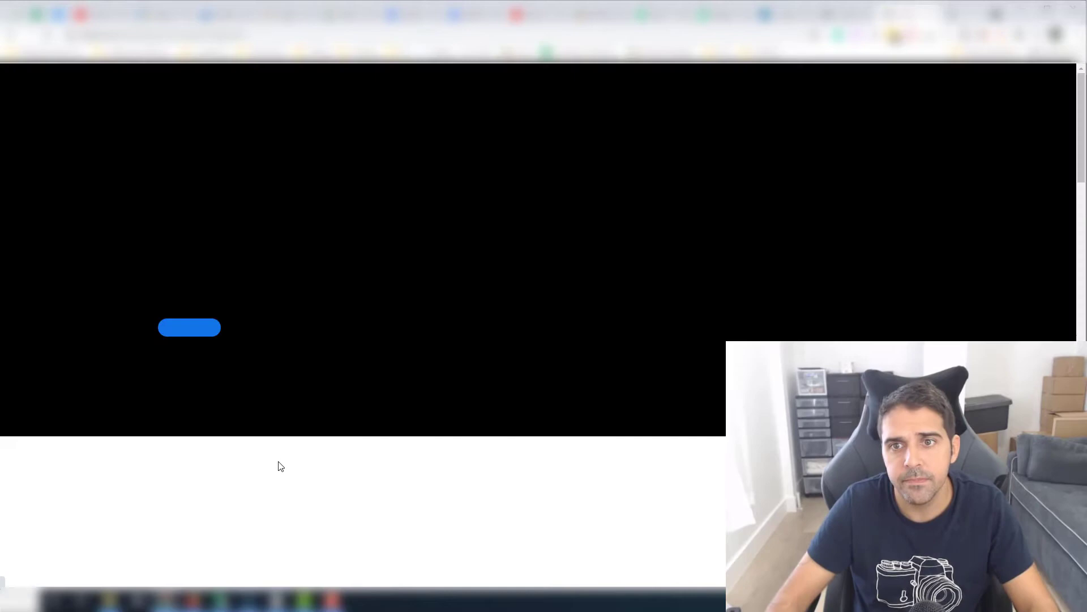
left_click(193, 366)
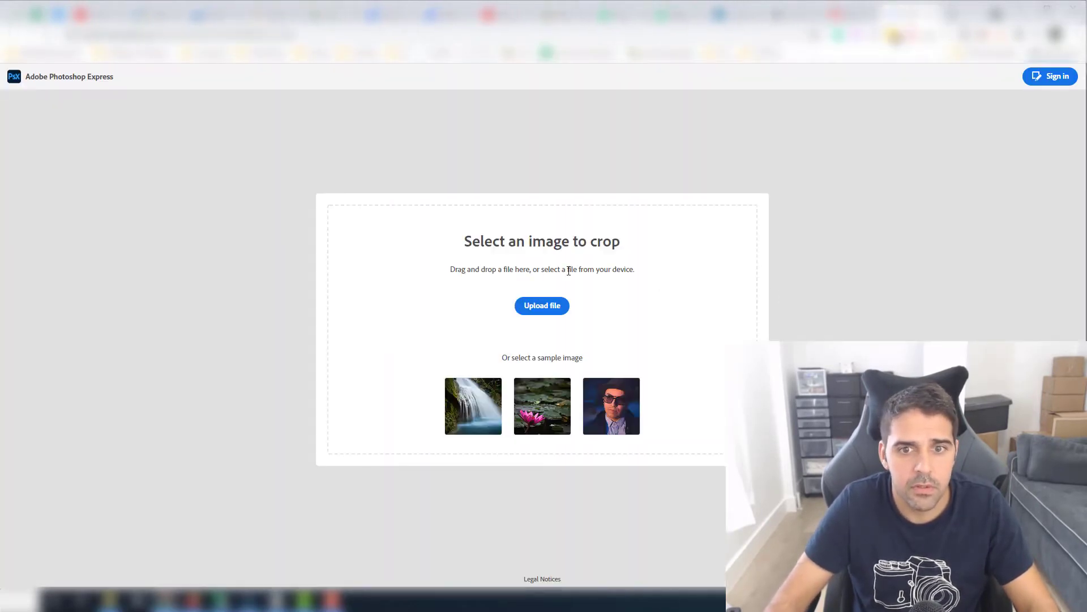
left_click(539, 309)
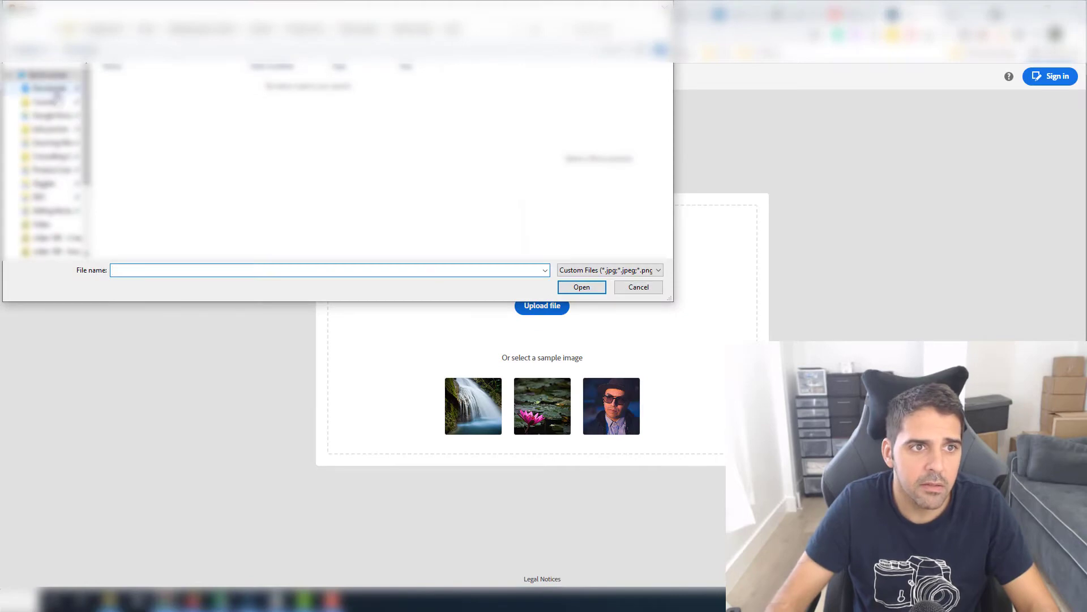
double_click(140, 100)
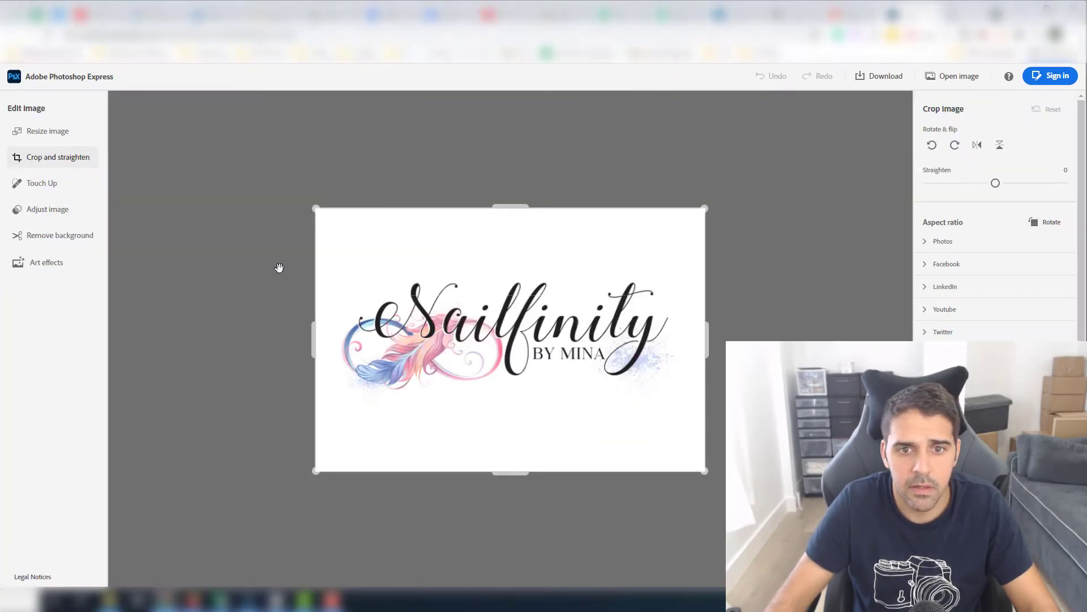
Step: Crop the empty margins around the Nailfinity logo on all four sides to about 614 × 236 px and apply the crop
left_click_drag(519, 208, 519, 242)
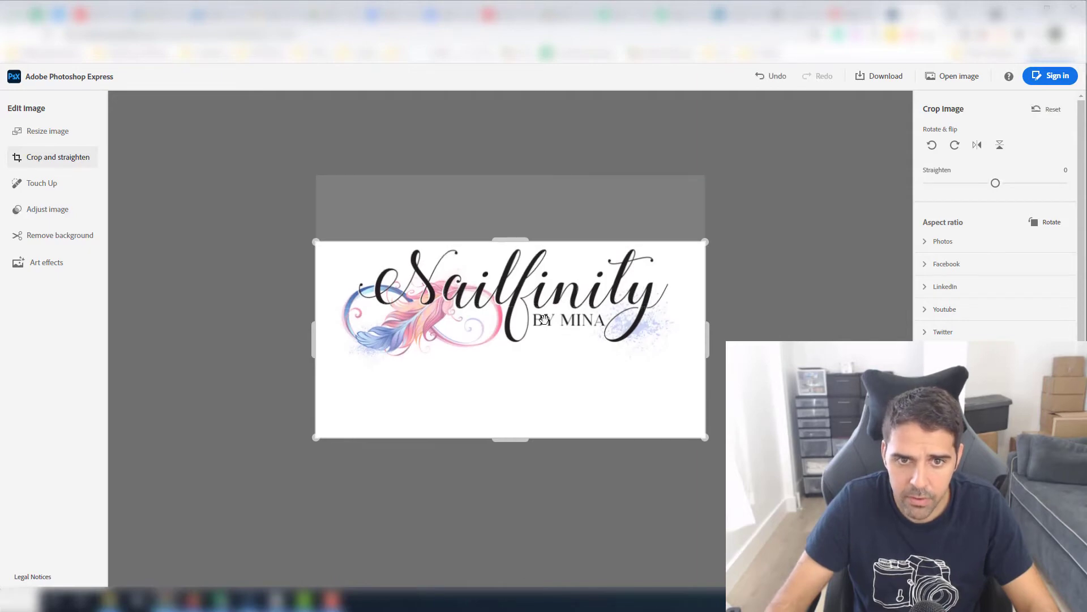
left_click_drag(523, 444, 519, 413)
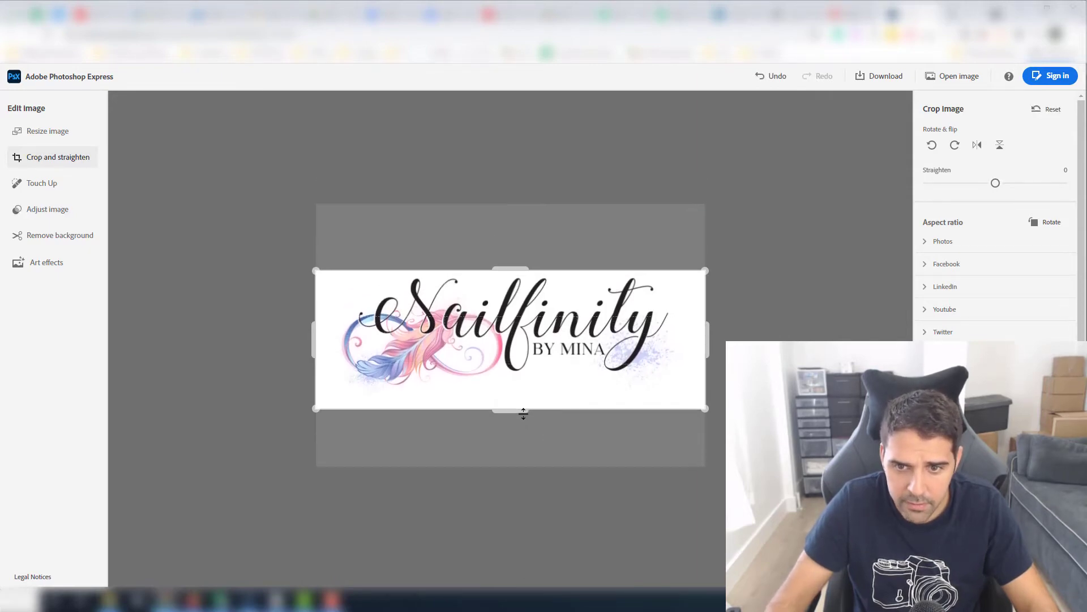
left_click_drag(712, 338, 700, 339)
left_click_drag(325, 337, 332, 335)
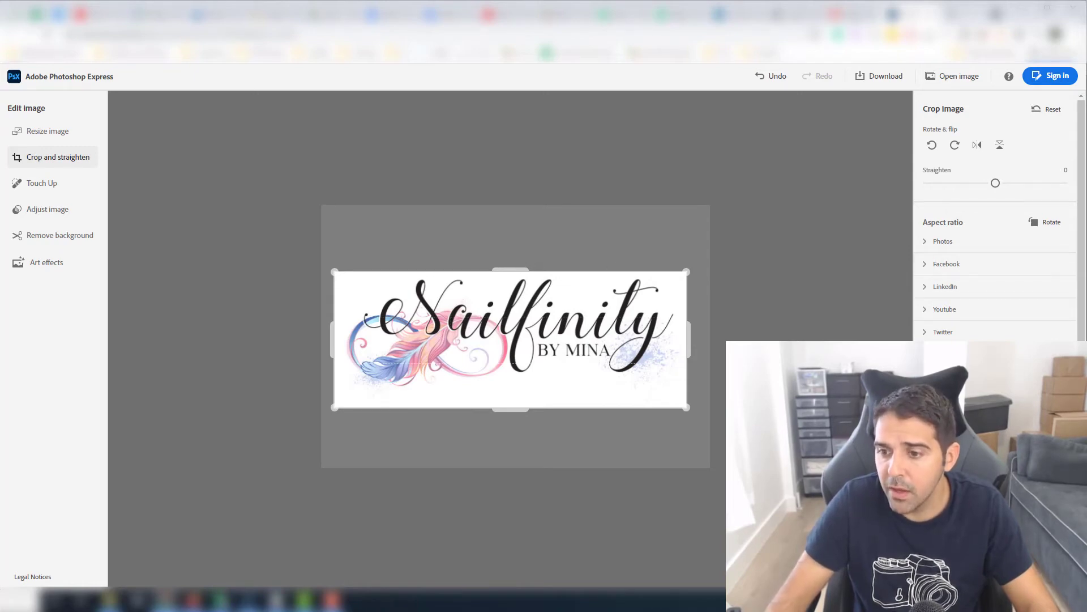
key("Return")
right_click(666, 310)
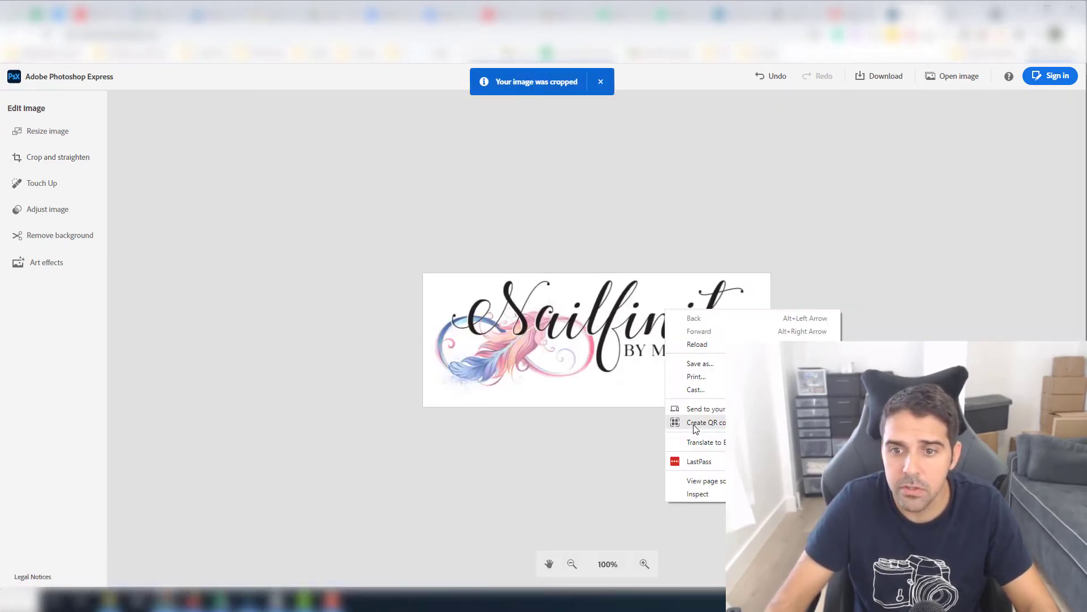
left_click(593, 428)
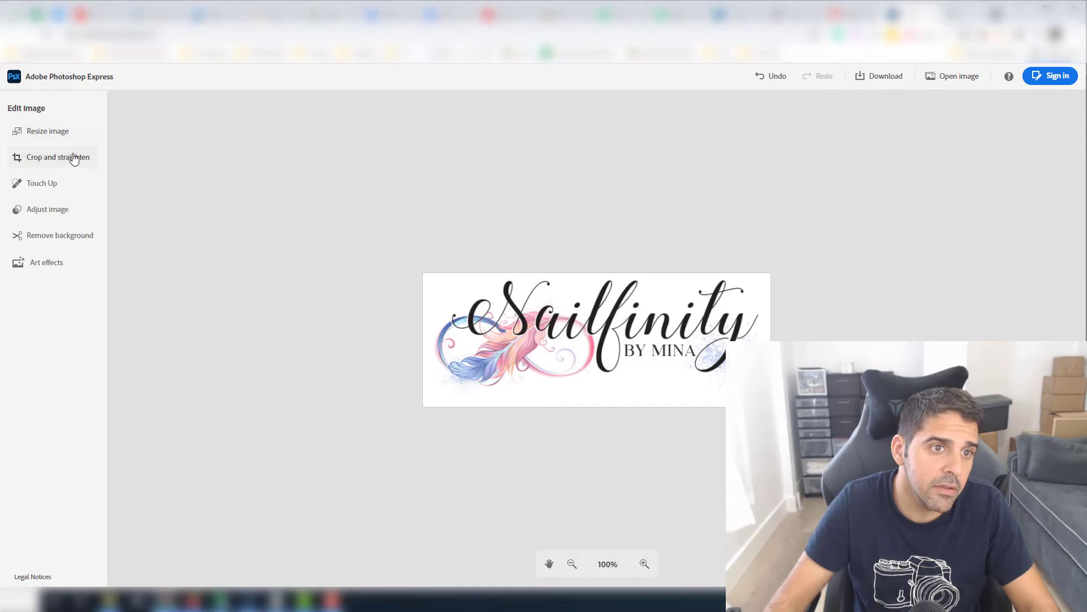
Step: Resize the cropped logo to a width of 120 px, and reduce its height to 32 px with proportions locked
left_click(61, 134)
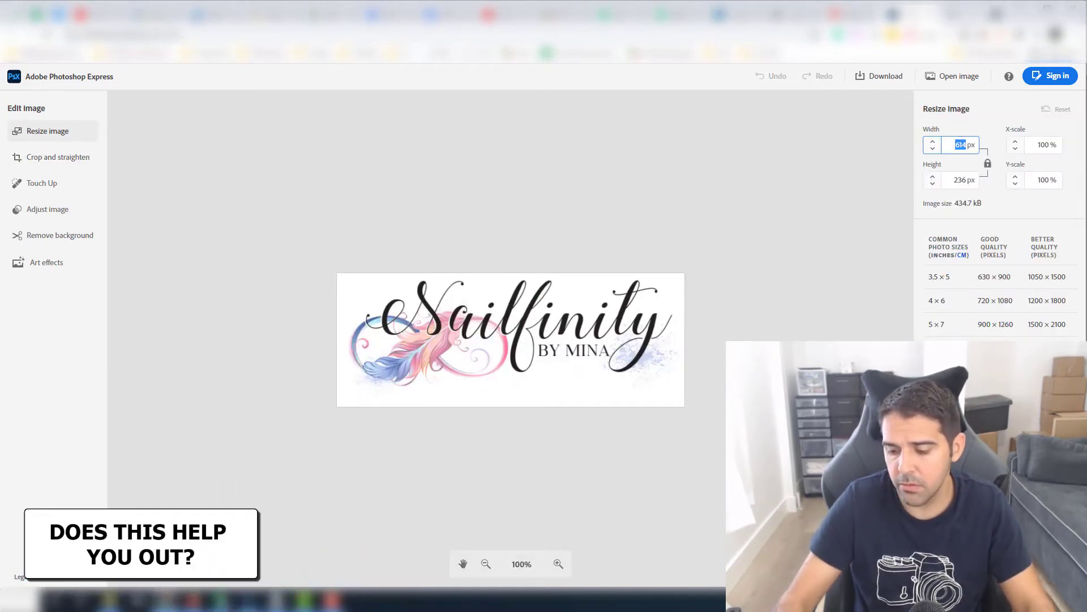
type("0")
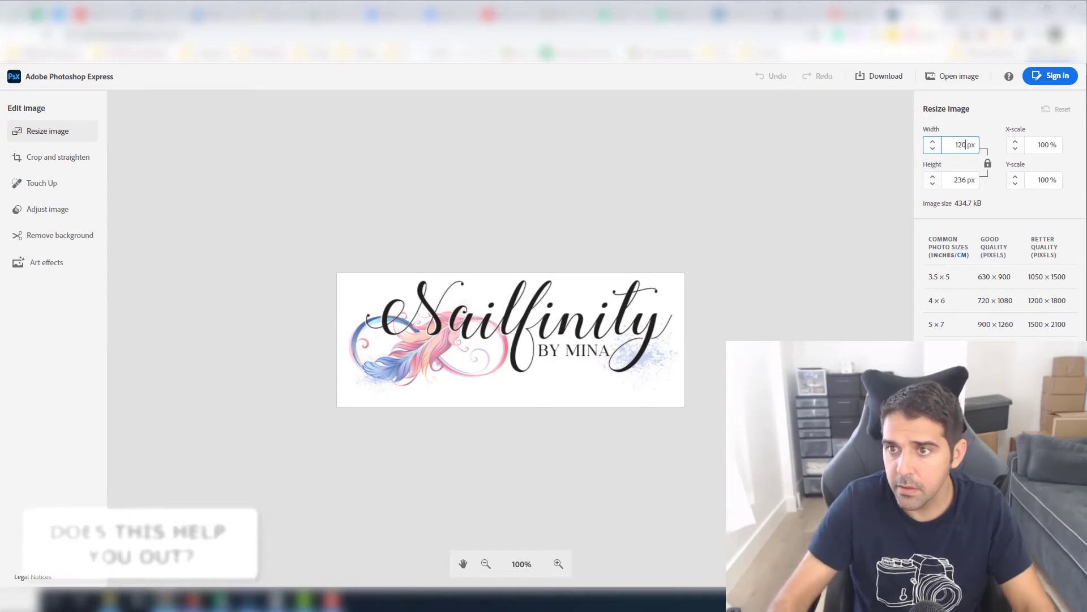
key("Return")
double_click(962, 180)
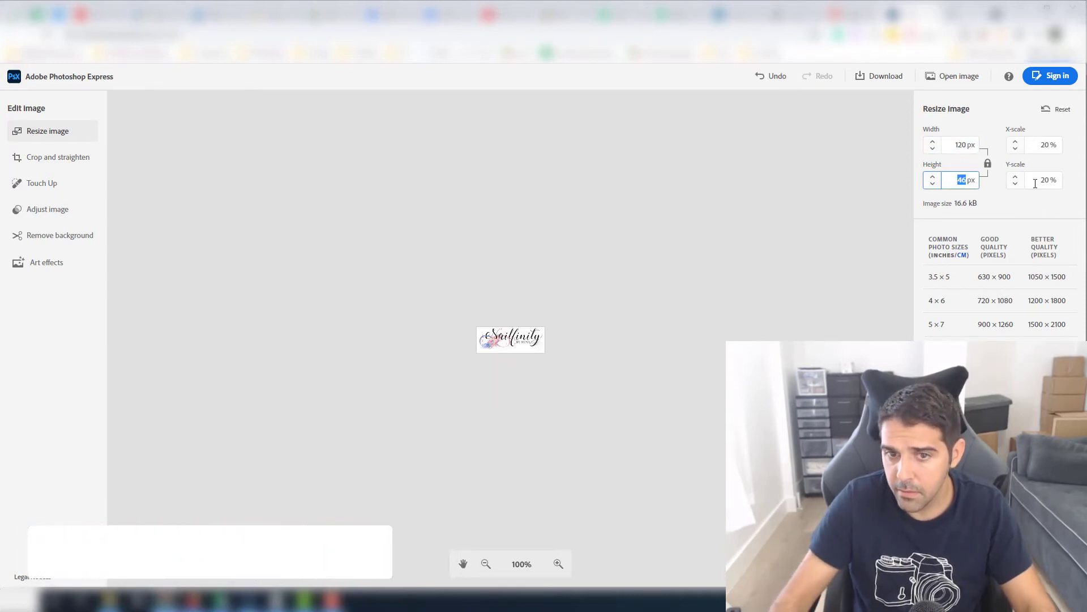
type("30")
key("Return")
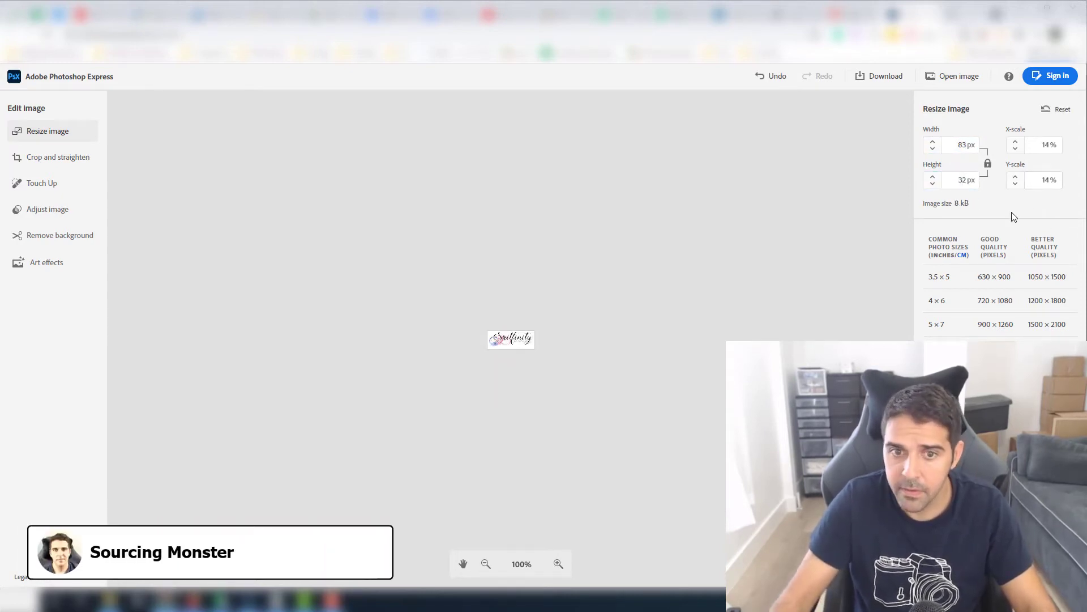
right_click(525, 336)
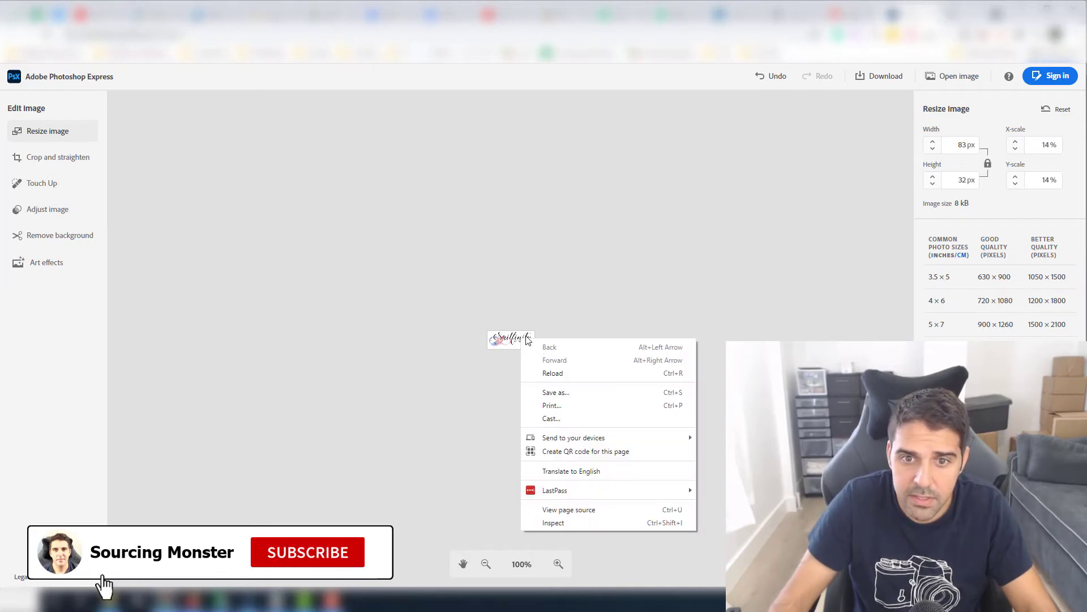
key("Escape")
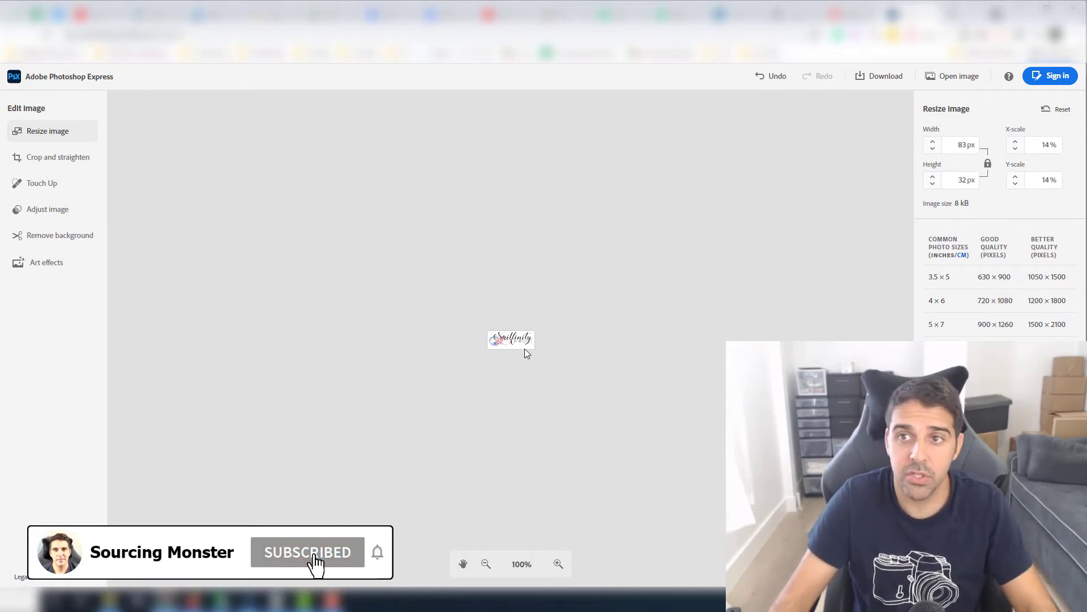
Step: Set the logo's width back to 120 px
left_click(963, 145)
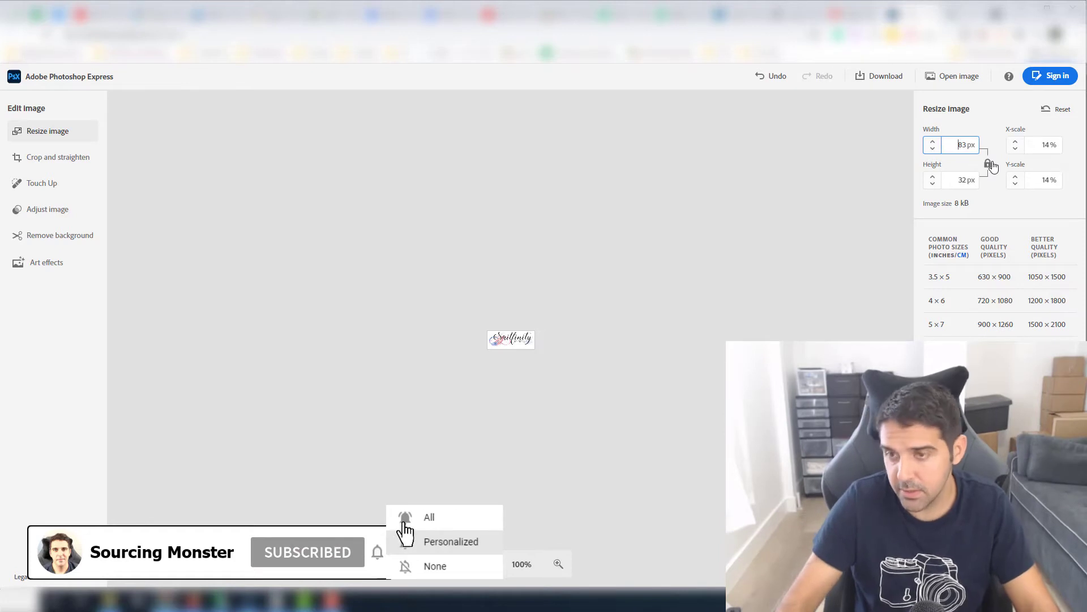
double_click(961, 145)
type("120")
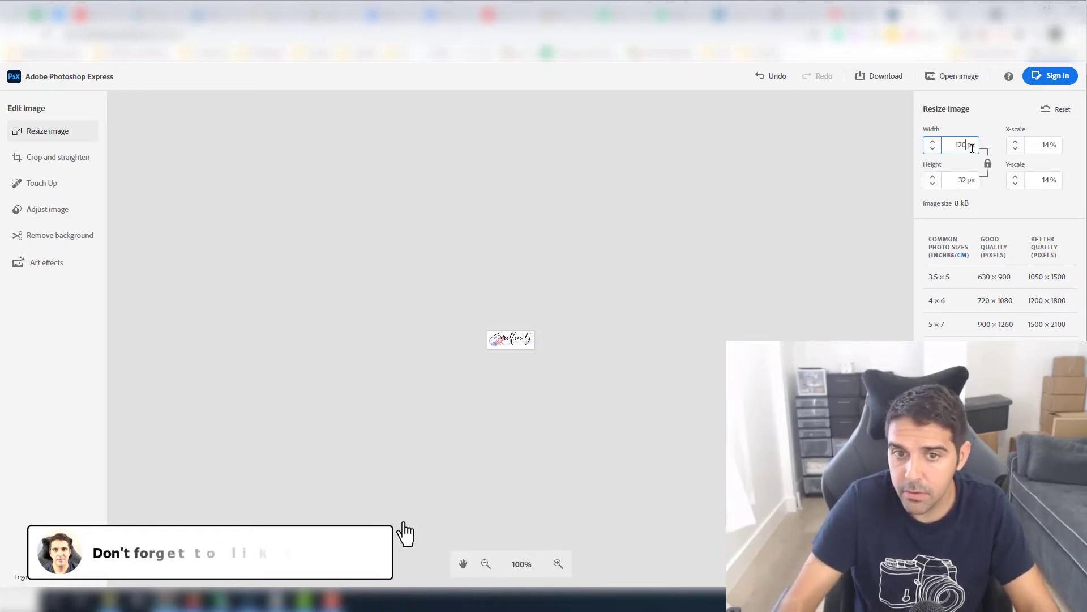
left_click(807, 171)
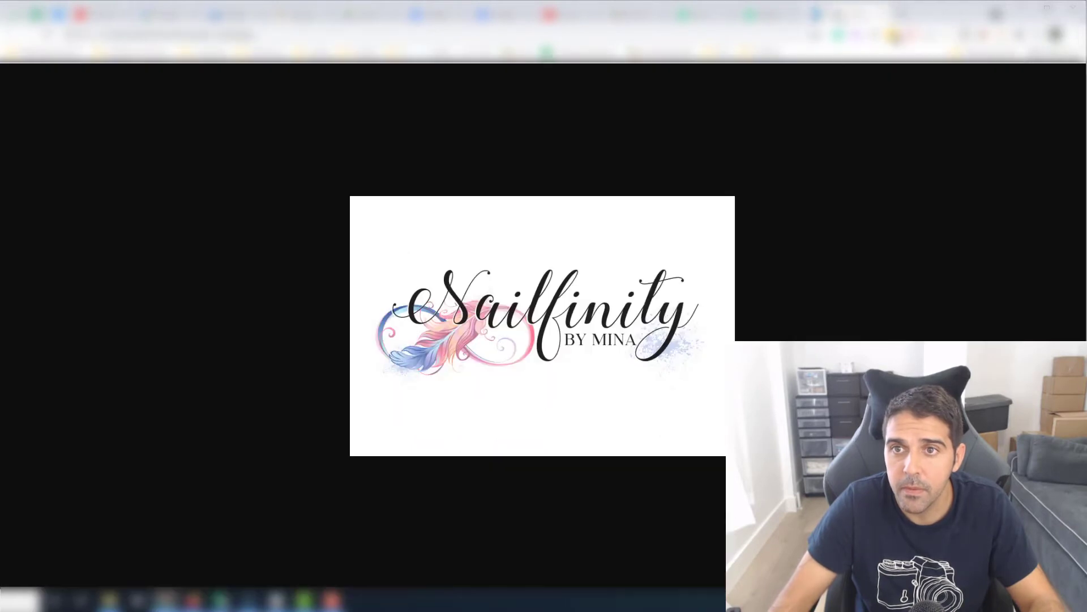
Step: Leave the photo editor and search Google again for "crop image online tool" from the page showing the logo image
key("Escape")
key("ctrl+Tab")
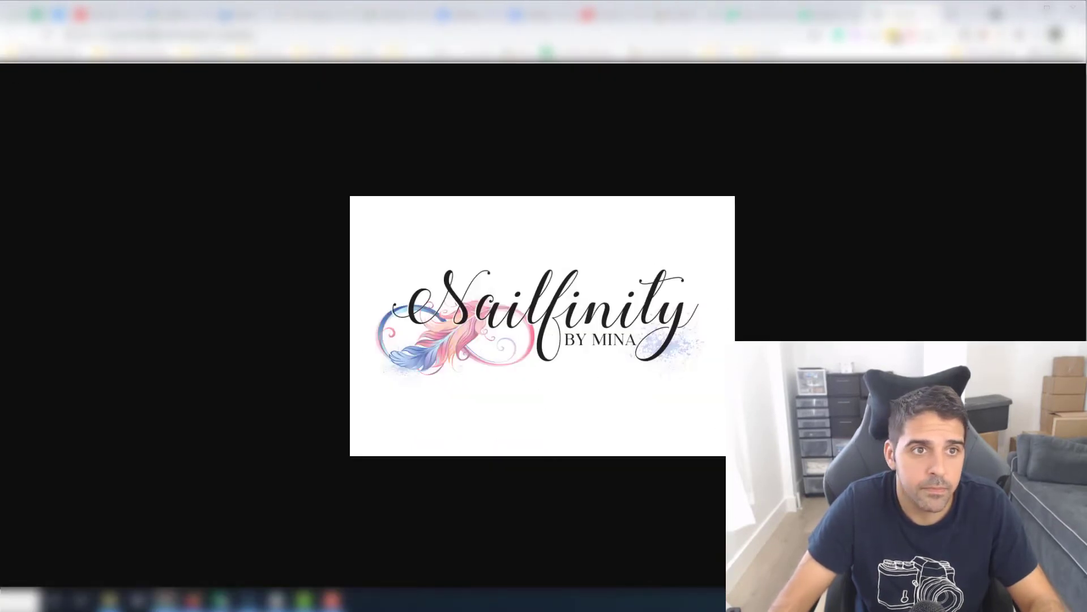
left_click(169, 36)
type("remove background")
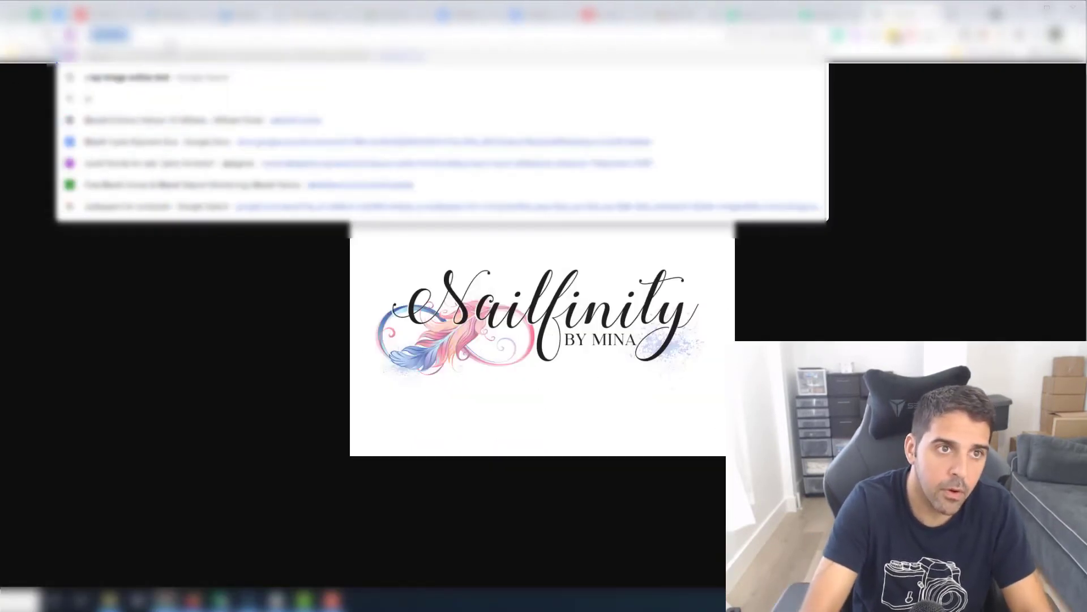
key("Return")
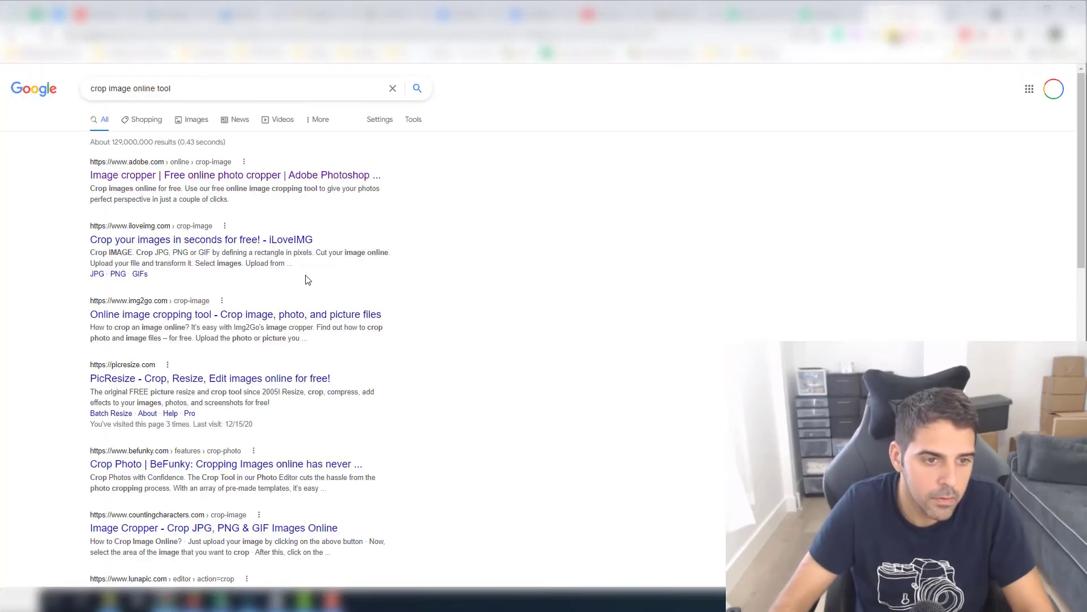
Step: Check the BeFunky photo cropper from the search results and return to the results
scroll(303, 279, "down", 2)
left_click(205, 351)
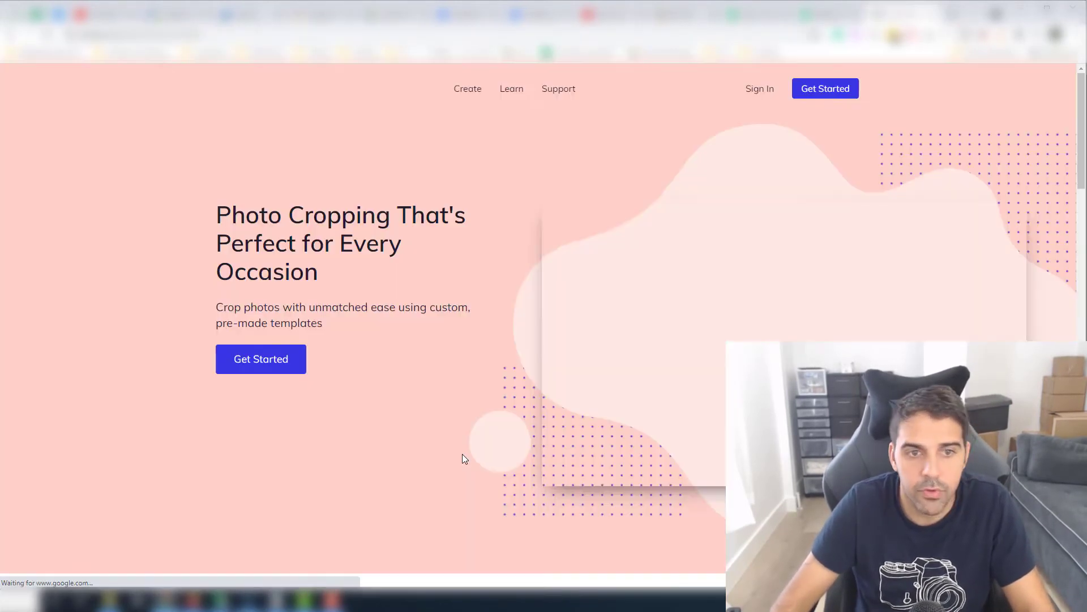
left_click(21, 42)
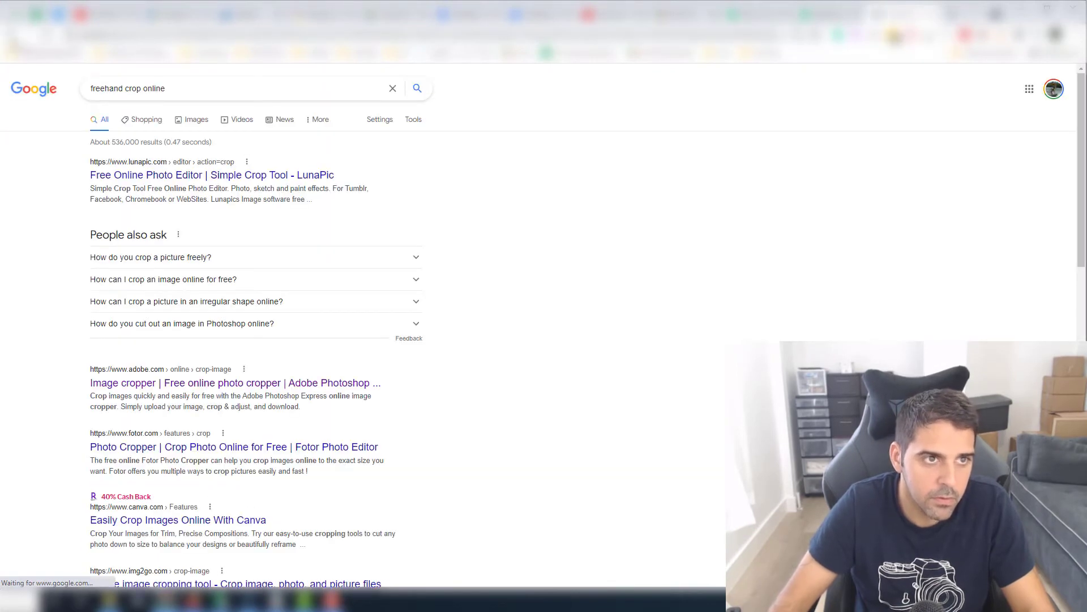
key("alt+Left")
Step: Open the Counting Characters image cropper from the search results and load the saved Nailfinity logo into it
left_click(140, 480)
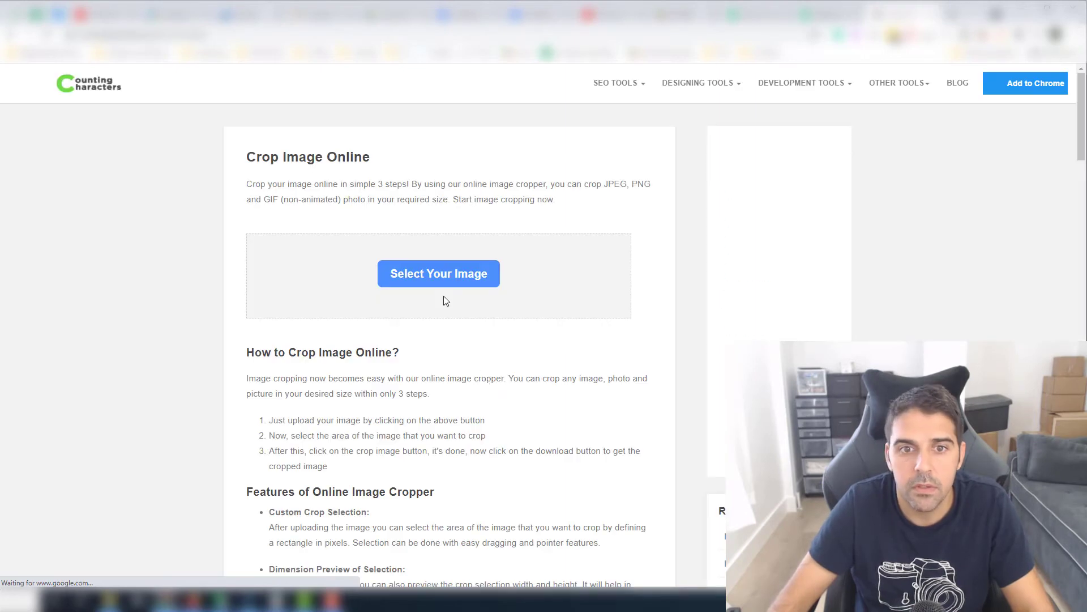
left_click(439, 274)
double_click(176, 116)
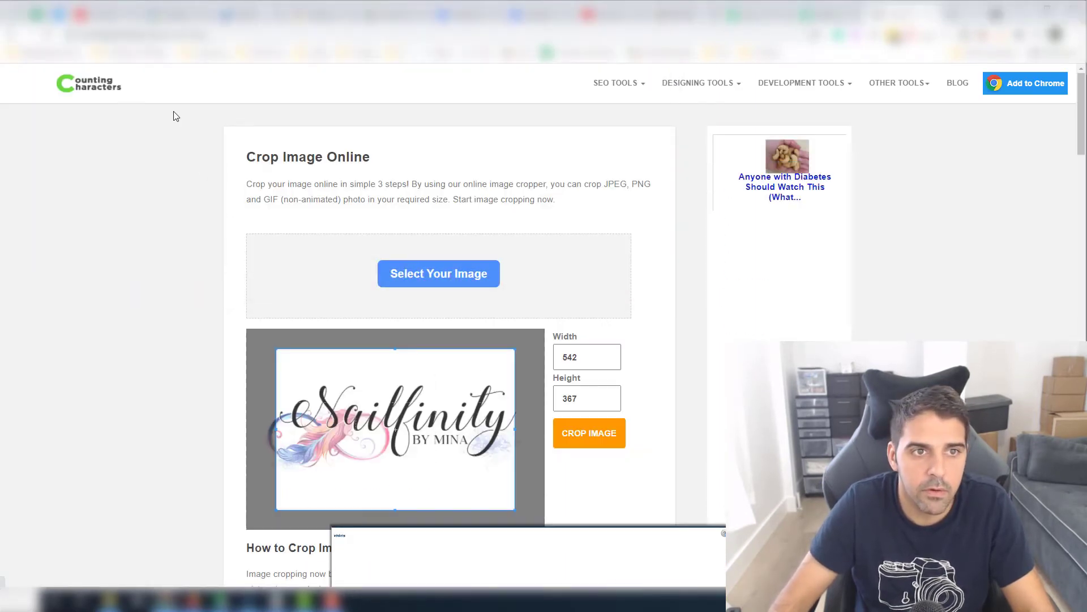
Step: Adjust all four edges of the crop frame closely around the Nailfinity logo, to about 598 × 232 px
scroll(260, 279, "down", 1)
left_click(603, 299)
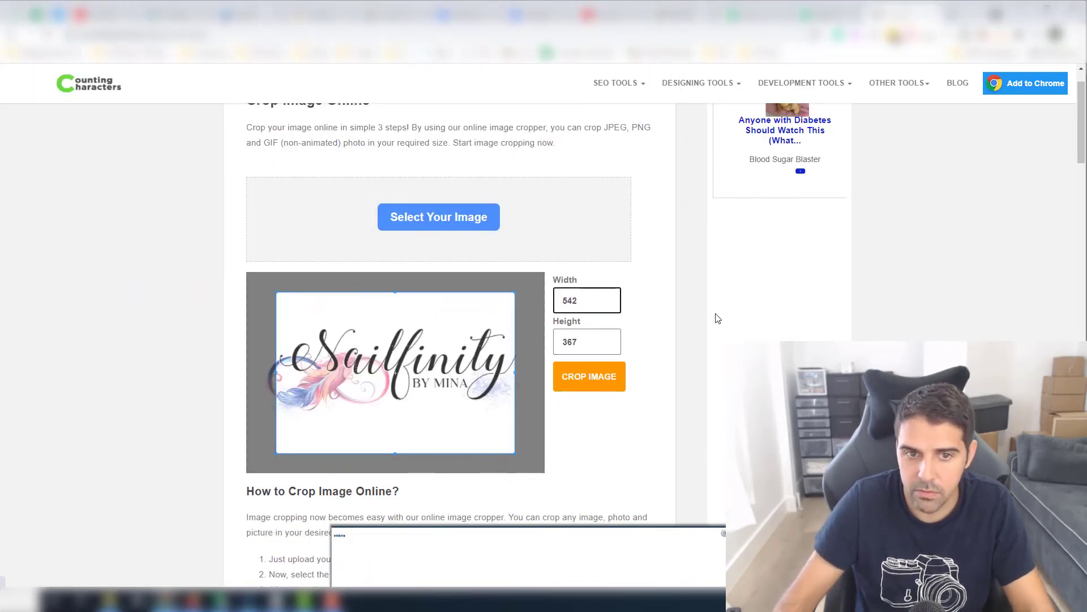
left_click_drag(395, 453, 392, 422)
left_click_drag(275, 358, 261, 358)
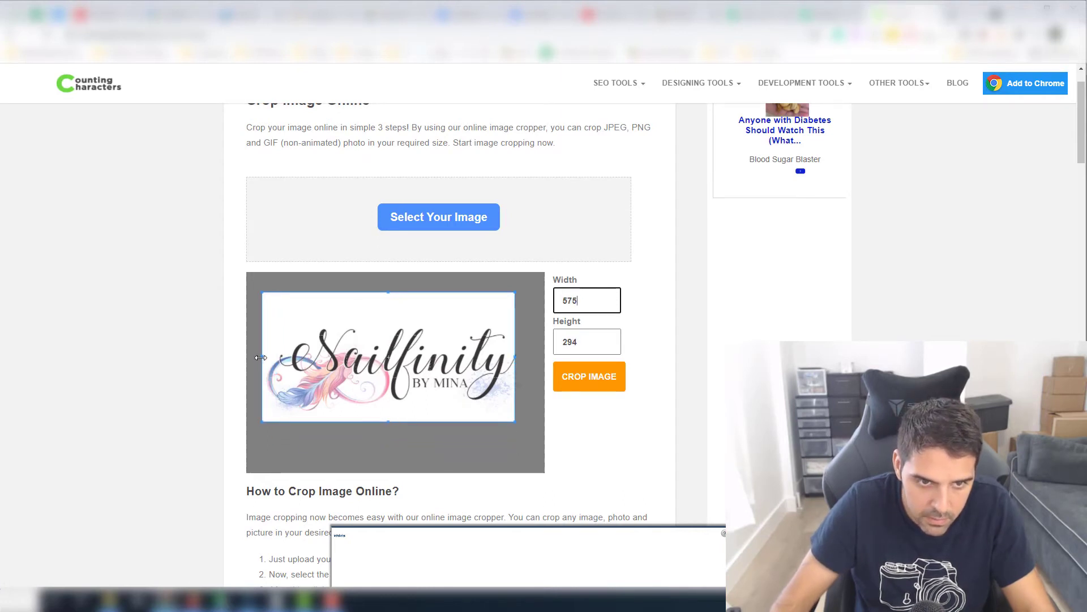
left_click_drag(388, 294, 388, 320)
left_click_drag(515, 374, 526, 375)
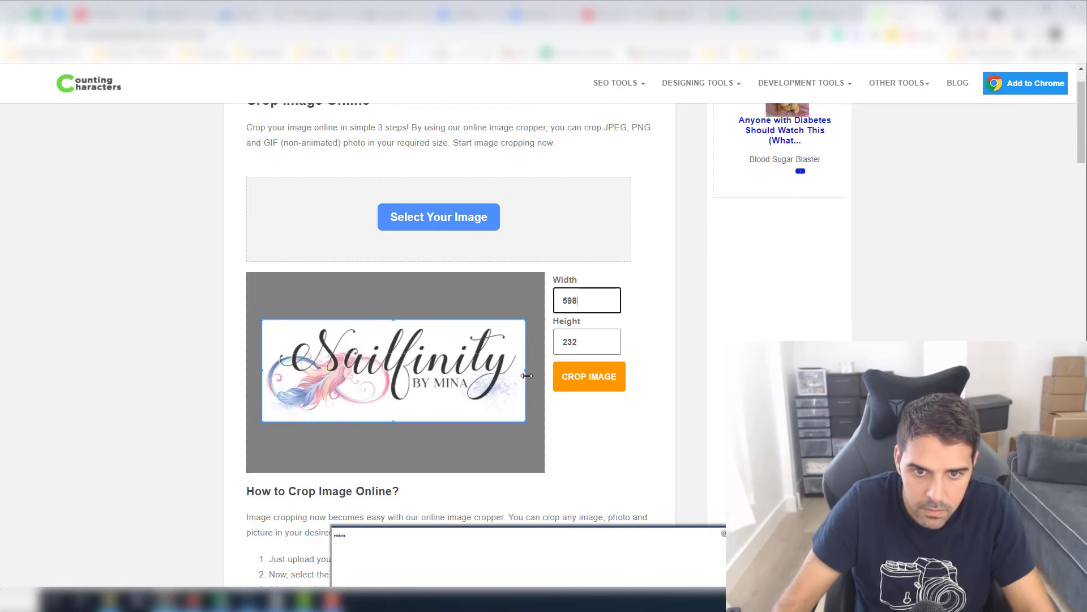
Step: Crop the Nailfinity logo to the selected frame and open the cropped image for download
left_click(590, 385)
scroll(616, 325, "down", 7)
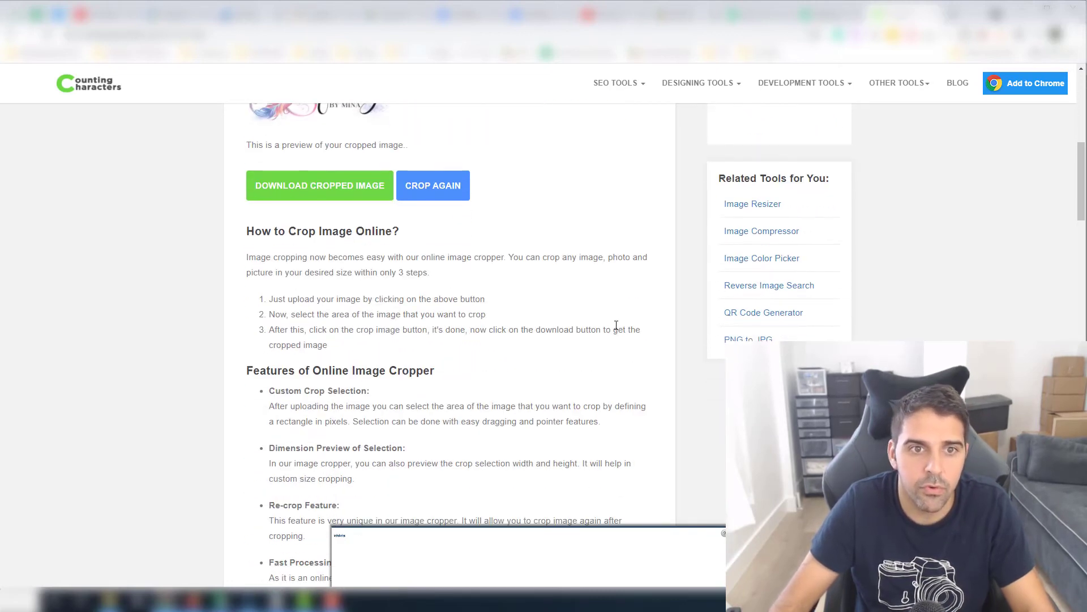
scroll(616, 325, "down", 8)
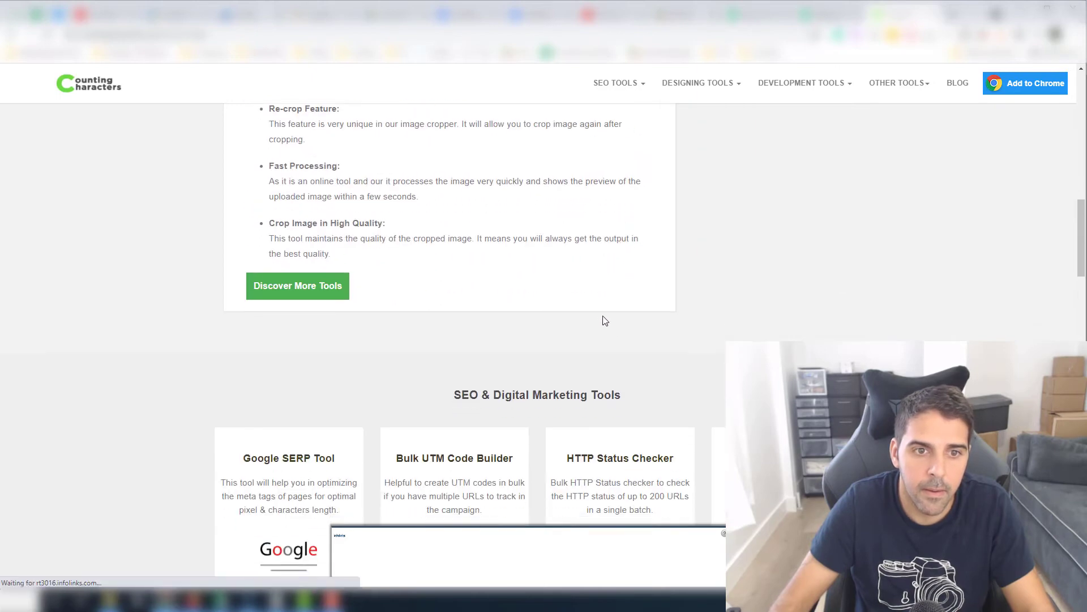
scroll(604, 318, "up", 9)
left_click(320, 242)
Step: Save the cropped logo as the PNG file cropped_image.png, replacing the existing file of that name
right_click(628, 341)
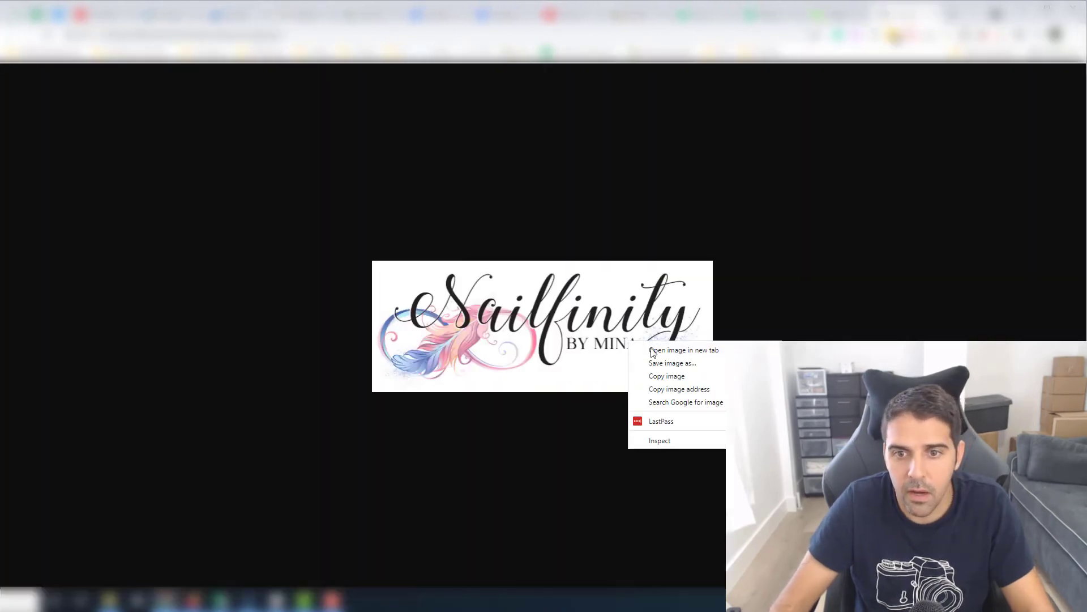
left_click(657, 359)
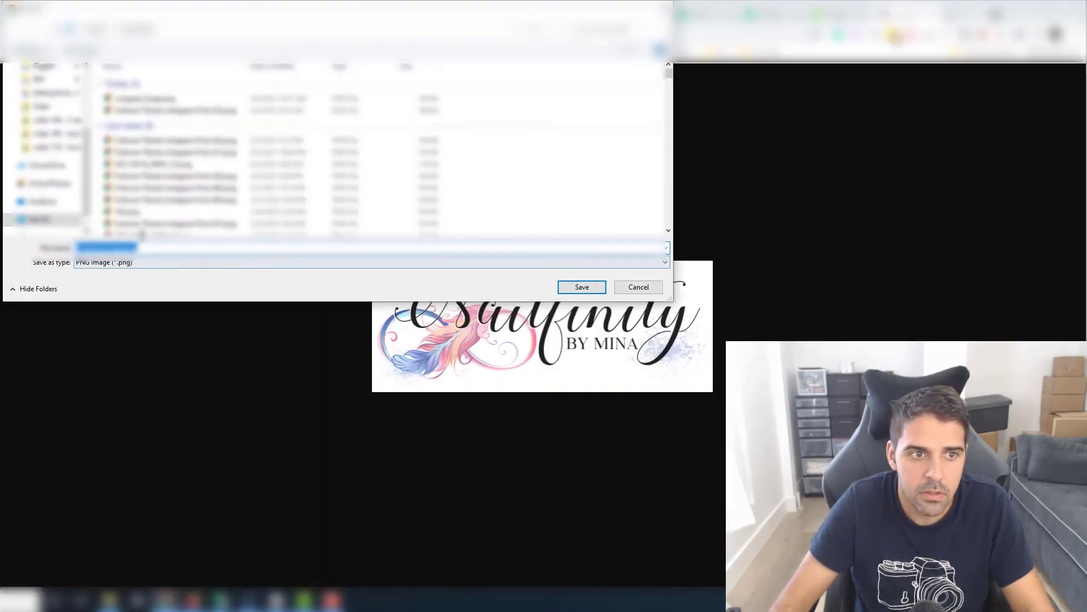
left_click(586, 289)
left_click(576, 305)
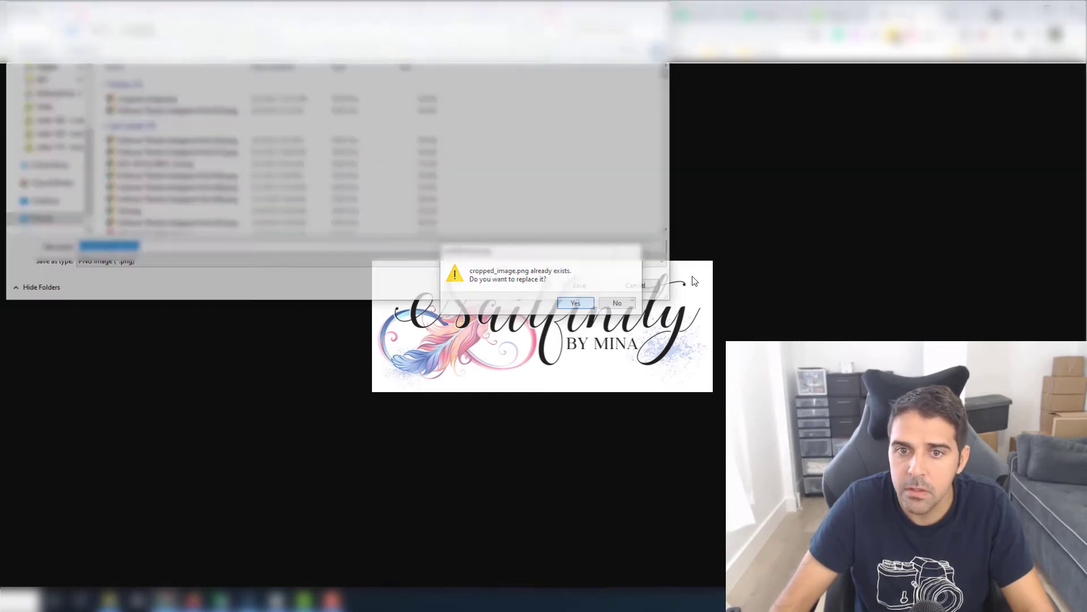
Step: Search Google for "resize image" in a new browser tab
key("ctrl+t")
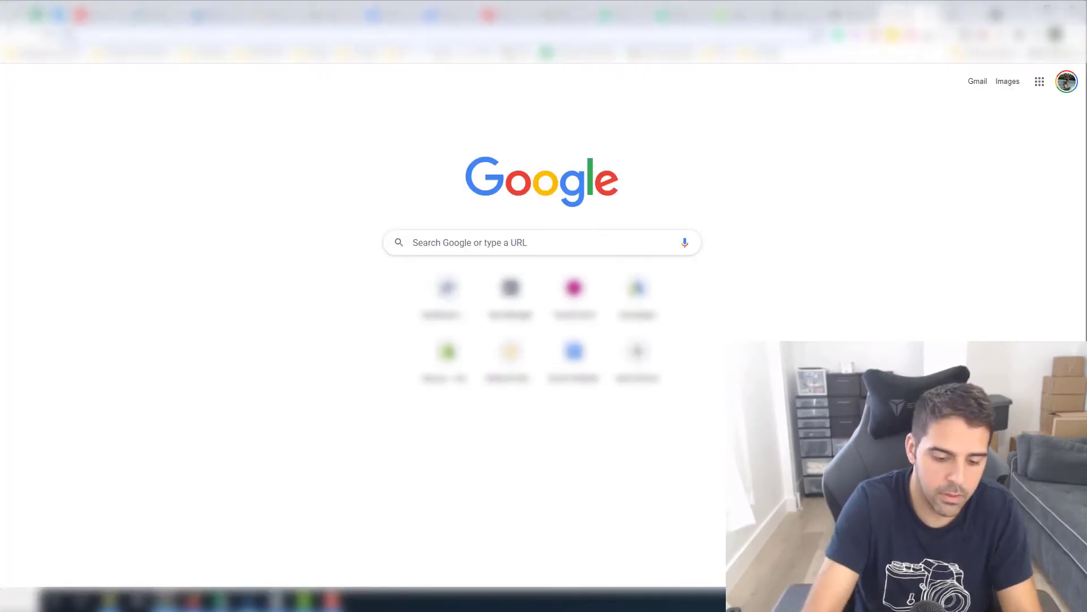
type("nresize ima")
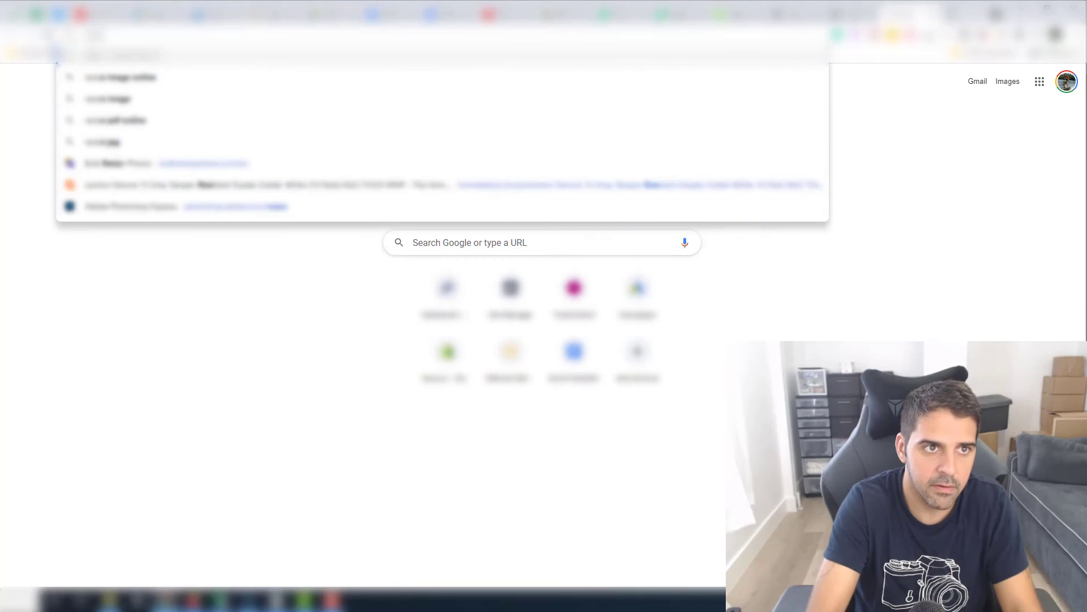
type("ge")
key("Return")
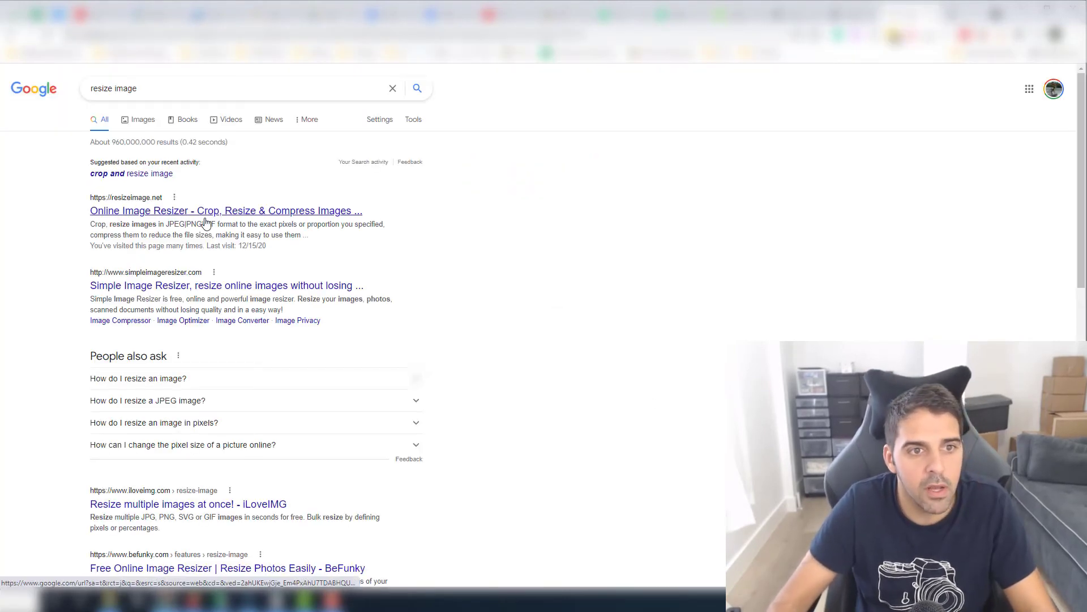
Step: Open the ResizeImage.net online resizer from the search results and upload the cropped Nailfinity logo
left_click(205, 222)
left_click(365, 239)
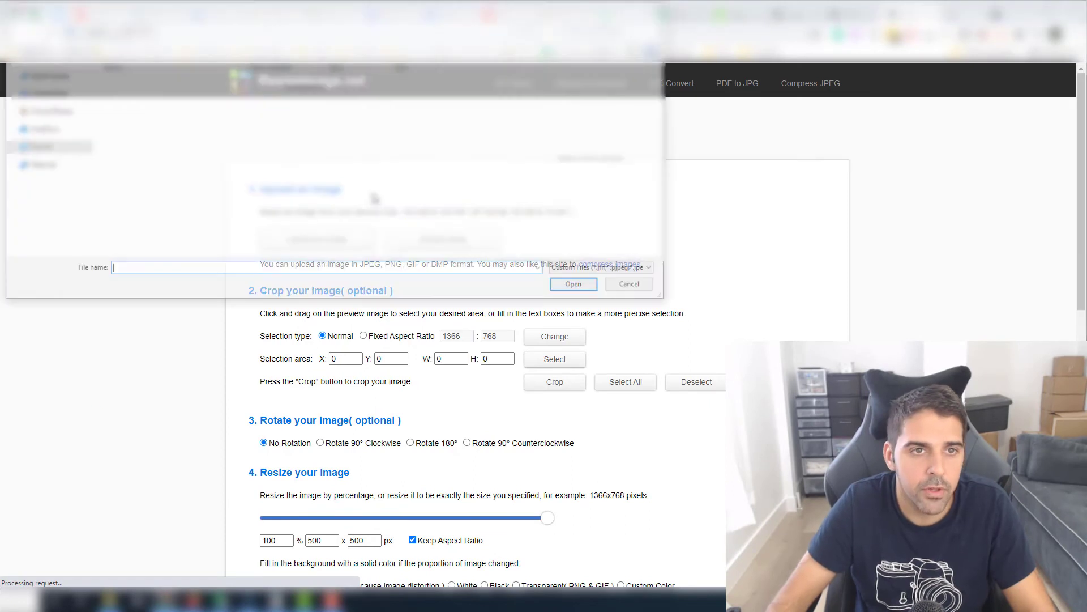
left_click(227, 103)
left_click(574, 283)
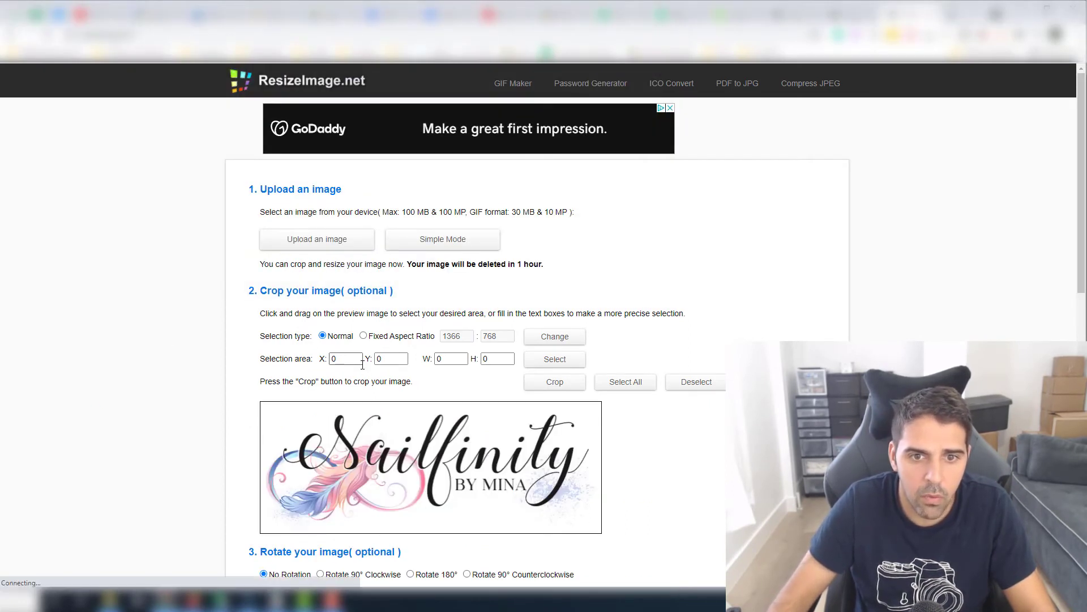
Step: Set the logo's new size to 120 × 30 px with Keep Aspect Ratio turned off
scroll(209, 328, "down", 4)
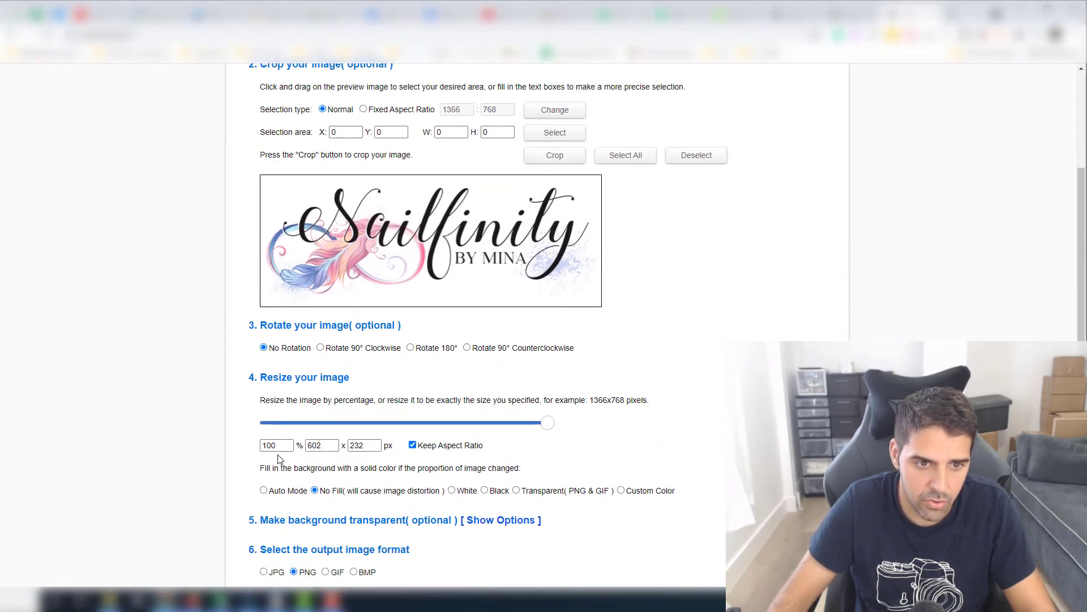
scroll(278, 455, "down", 1)
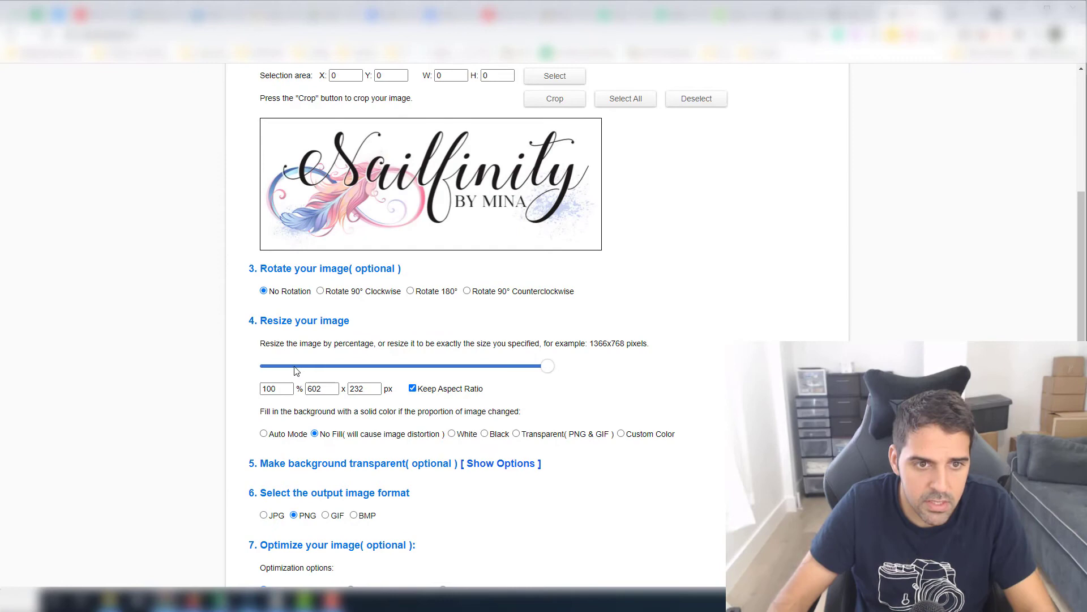
double_click(318, 390)
type("119")
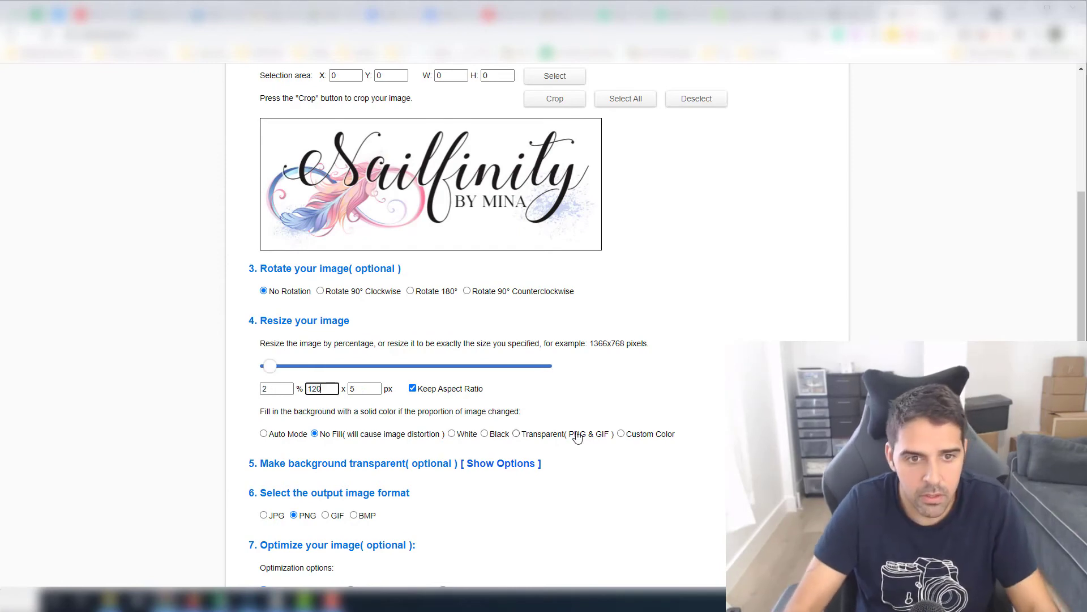
key("Tab")
type("30")
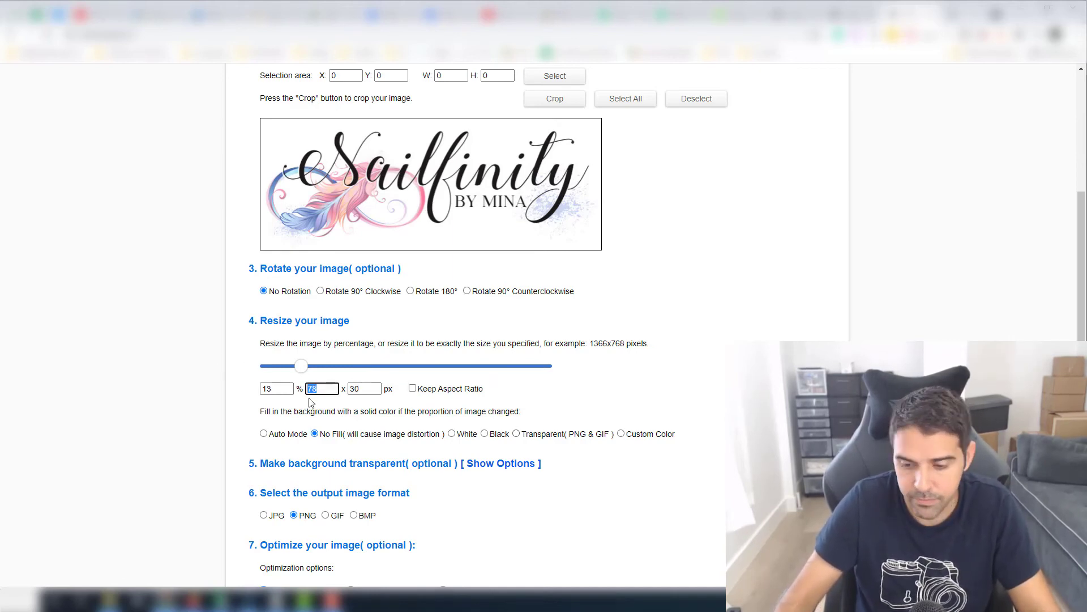
type("120")
key("Tab")
left_click(190, 393)
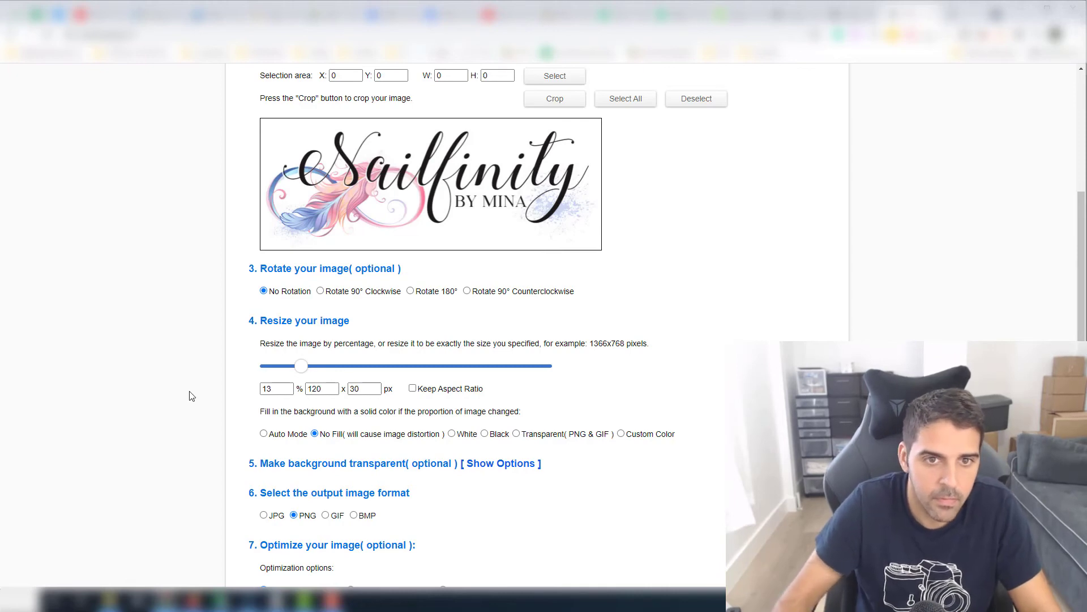
Step: Resize the logo with PNG output and default compression, view the new image and save it to the computer
scroll(346, 414, "down", 3)
left_click(315, 450)
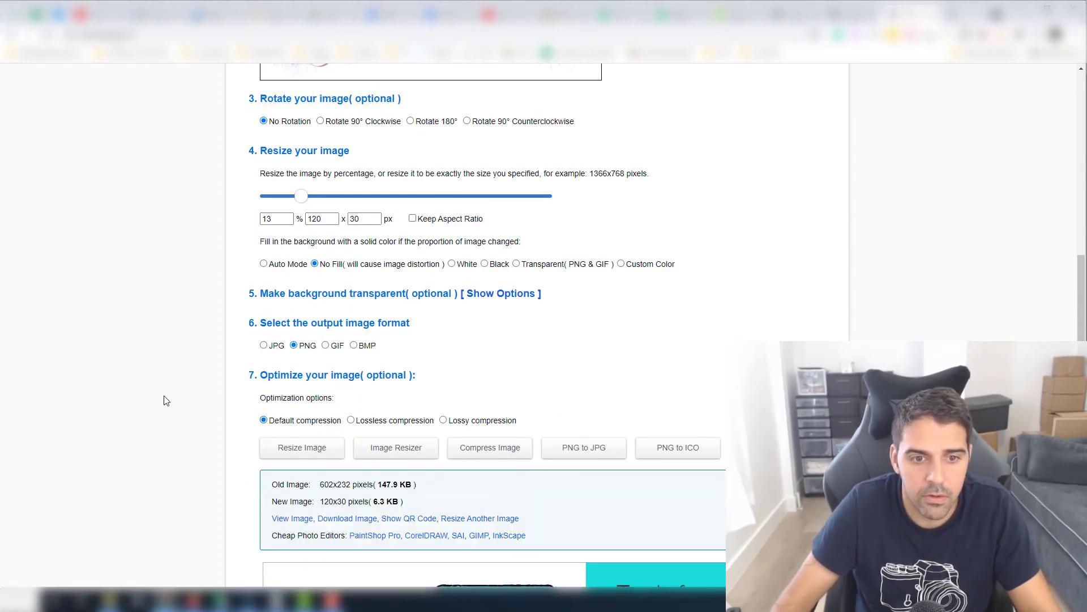
scroll(294, 429, "down", 1)
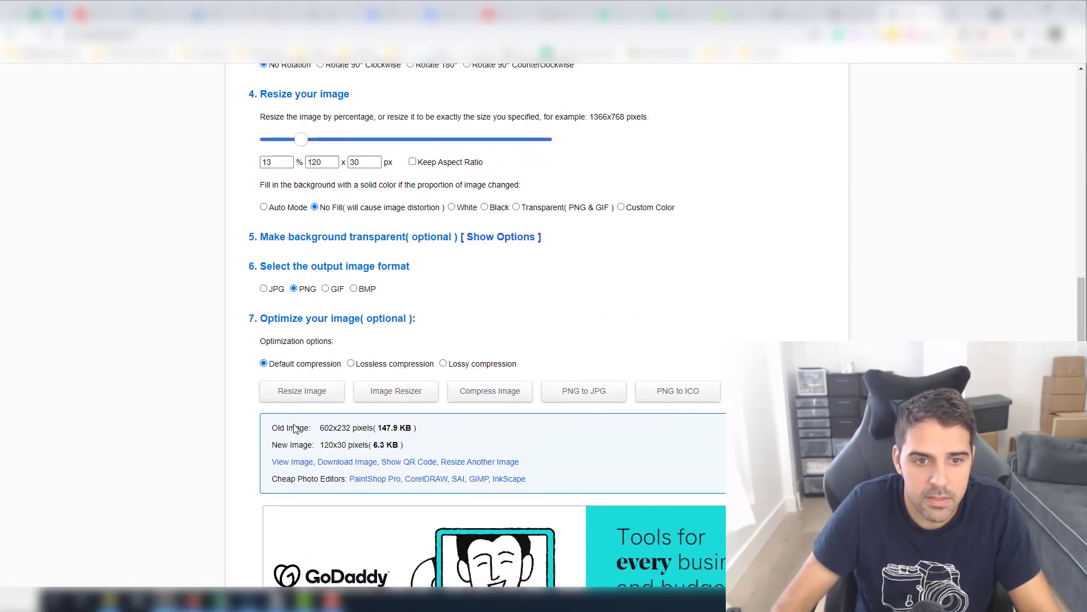
left_click(298, 463)
right_click(527, 111)
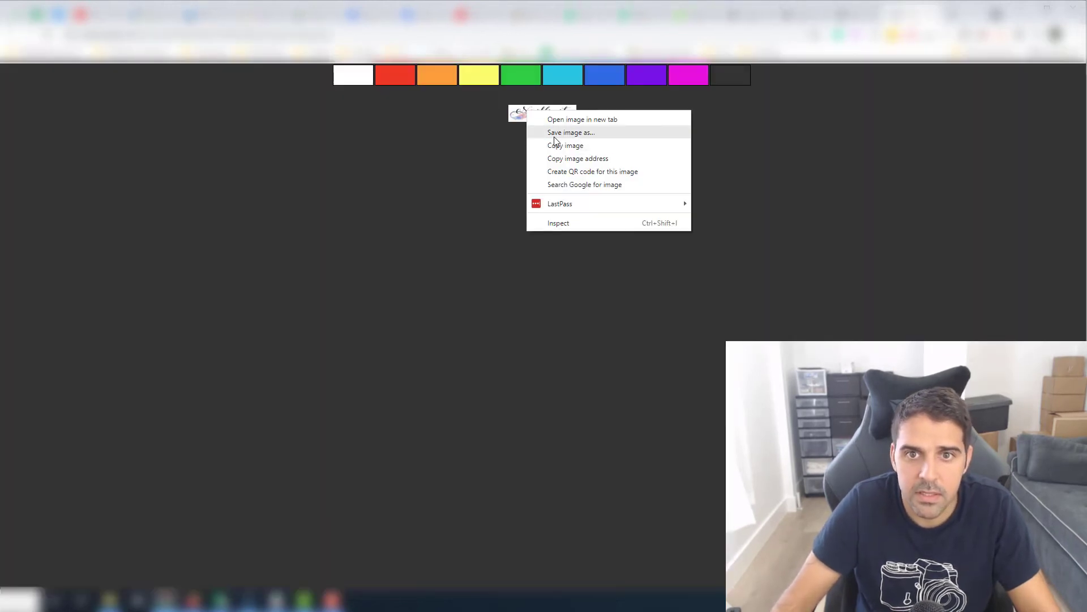
left_click(555, 134)
left_click(587, 286)
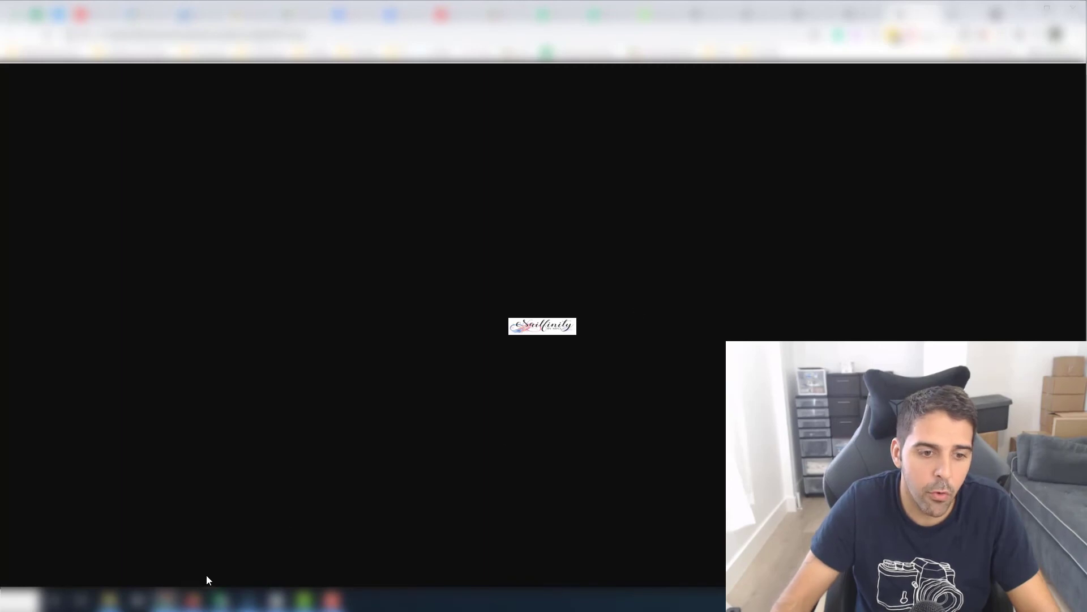
left_click(192, 599)
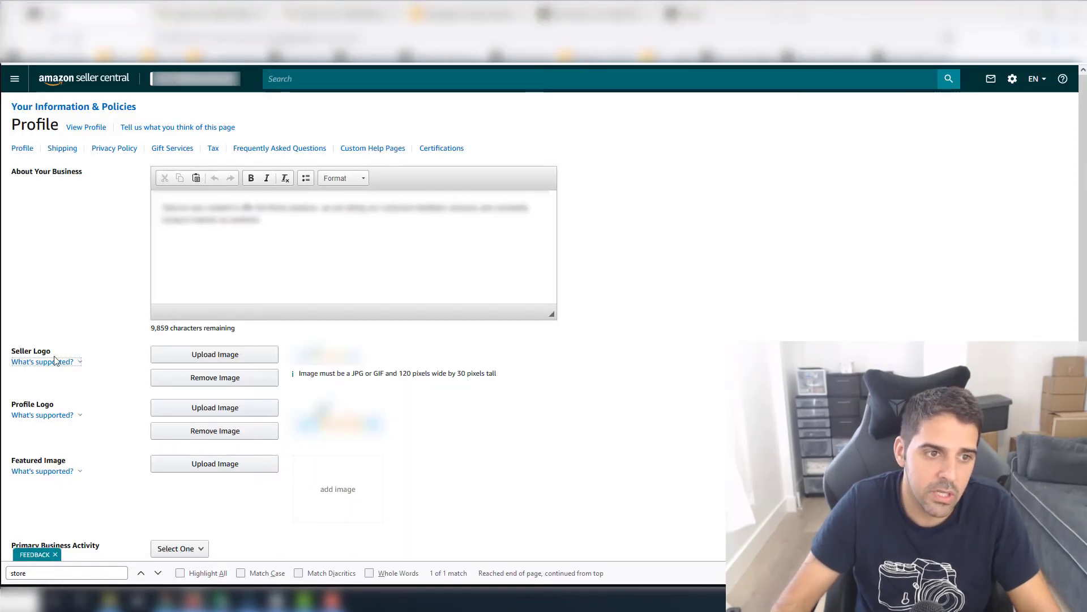
left_click(199, 355)
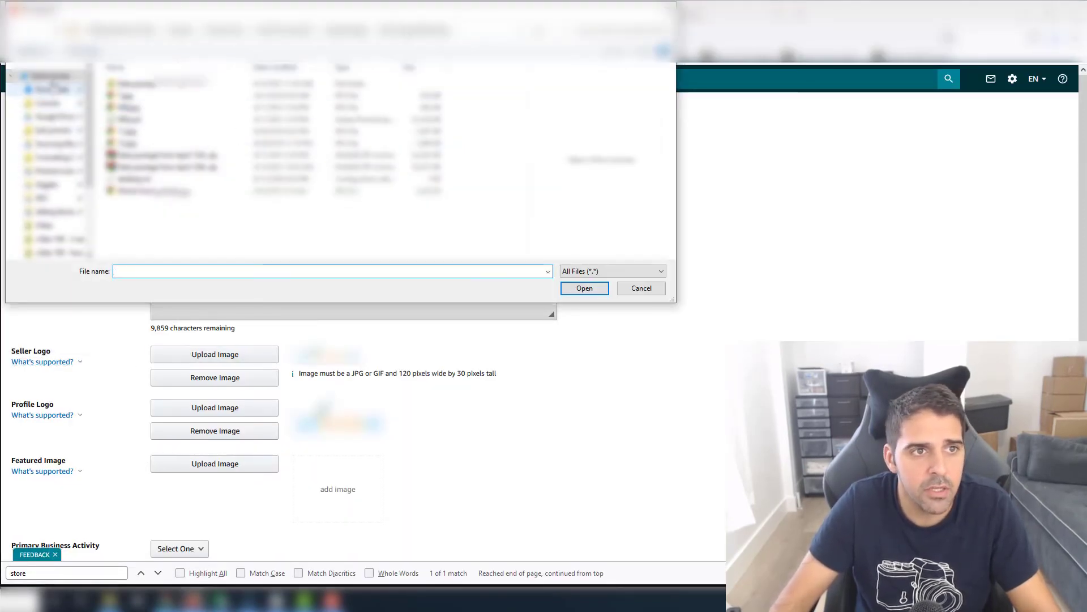
left_click(631, 289)
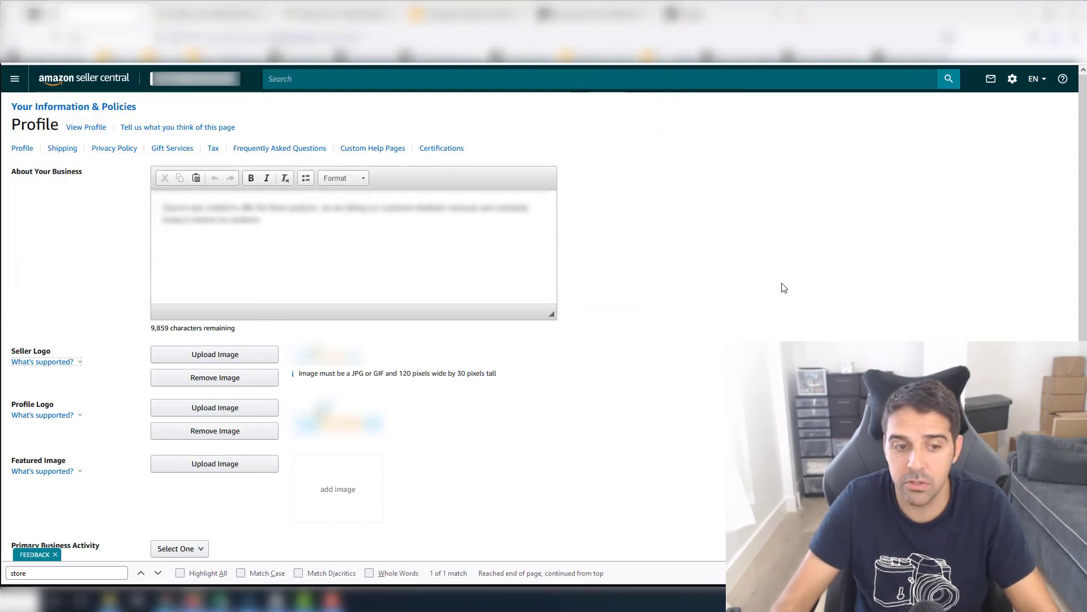
key("alt+Tab")
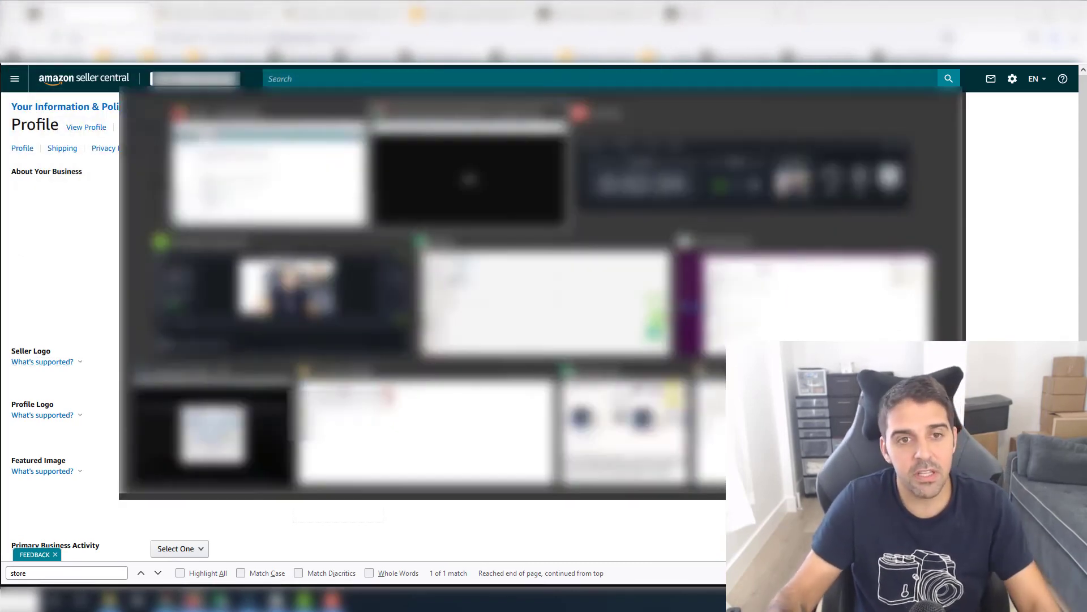